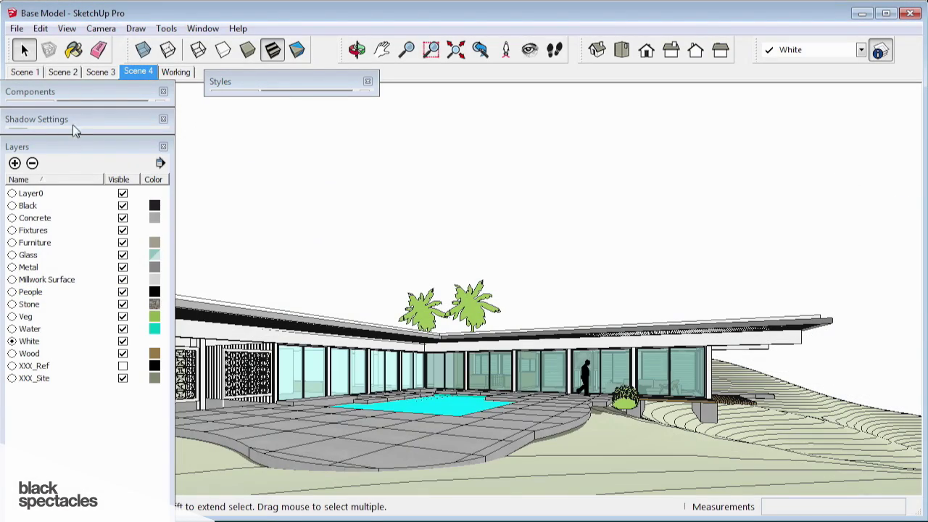
Collapse the Layers panel and add a new scene after Scene 4 from another exterior view, without saving style changes
click(66, 139)
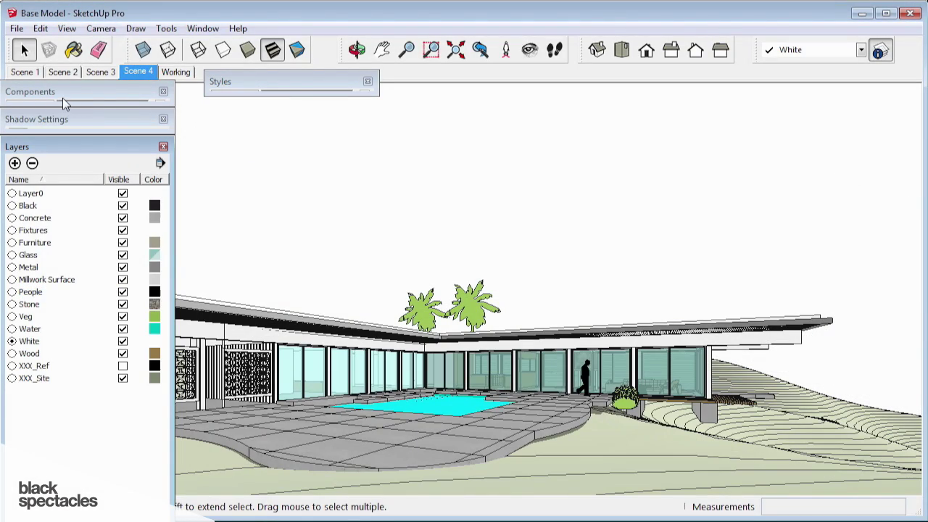
click(97, 147)
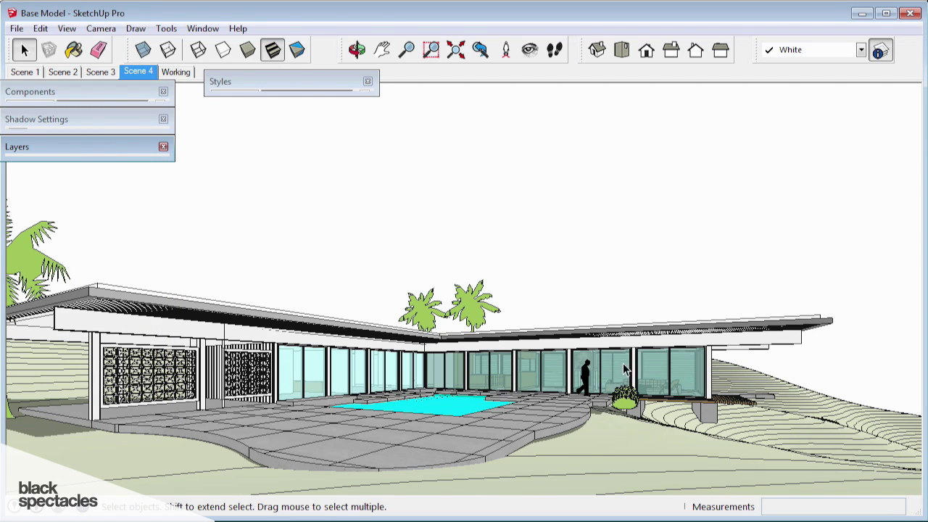
middle_drag(623, 366, 294, 92)
right_click(145, 77)
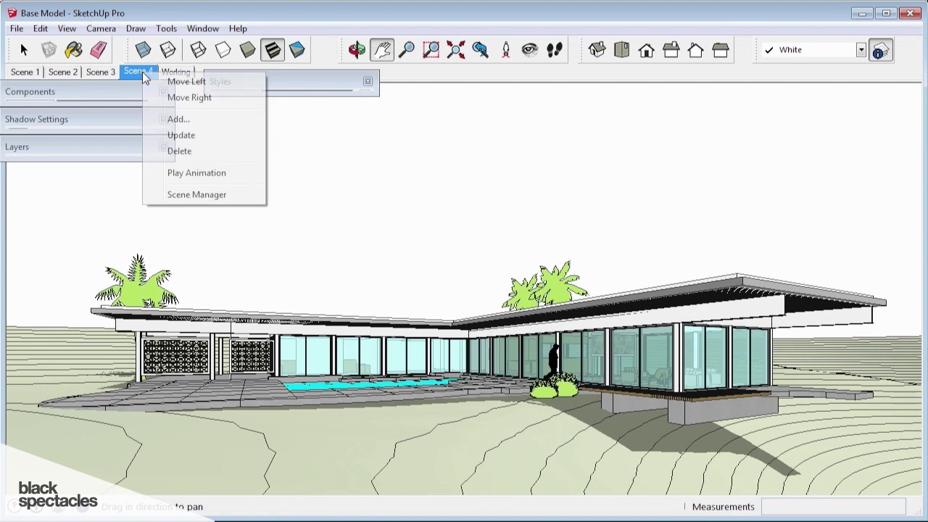
click(181, 119)
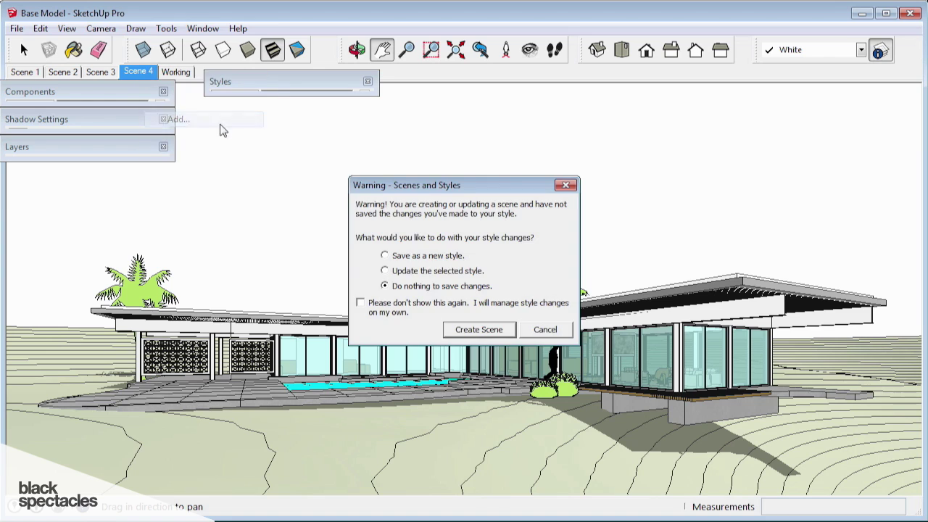
click(458, 329)
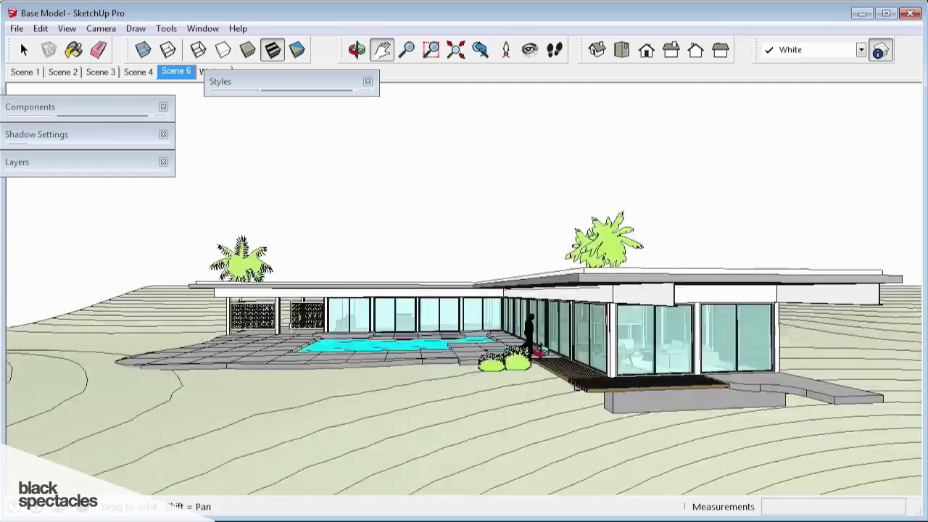
Dock the Styles panel directly beneath the Layers panel
middle_drag(539, 351, 397, 334)
middle_drag(476, 334, 511, 376)
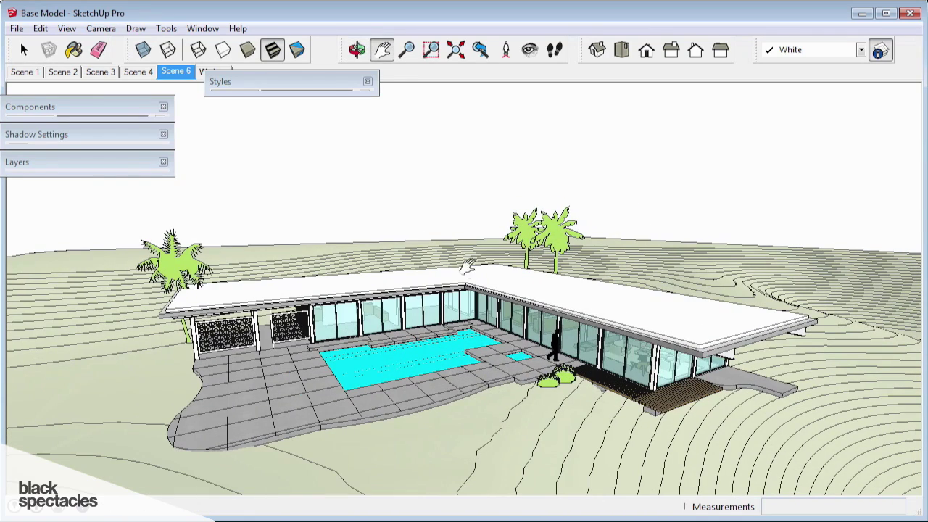
drag(264, 79, 52, 181)
Save the house model and start a new empty model
click(26, 51)
click(16, 28)
click(30, 83)
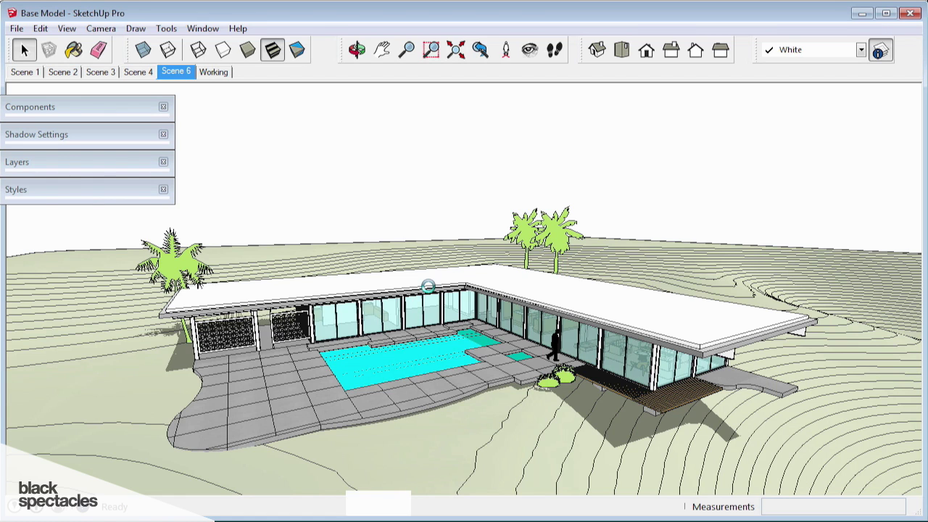
click(16, 28)
click(63, 47)
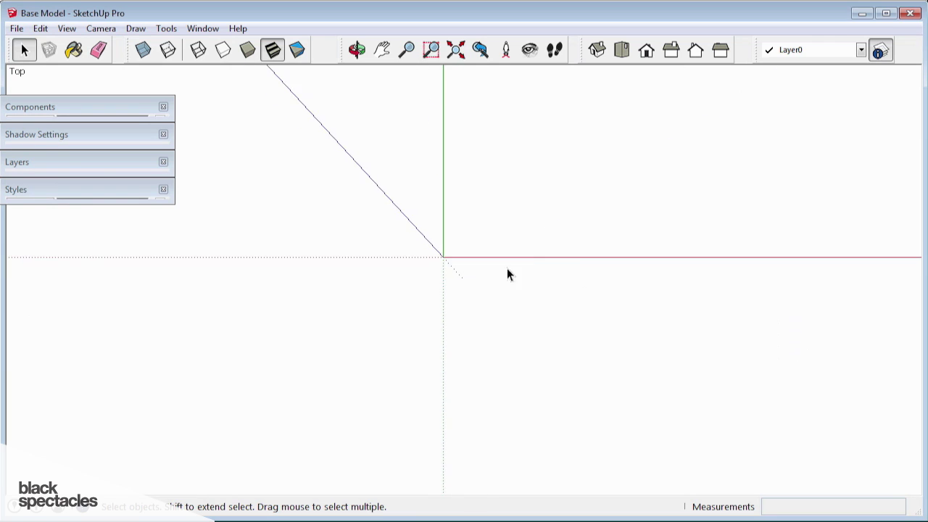
Draw a wide arc on the ground plane near the origin
middle_drag(507, 274, 373, 226)
scroll(444, 277, down, 1)
middle_drag(467, 275, 476, 253)
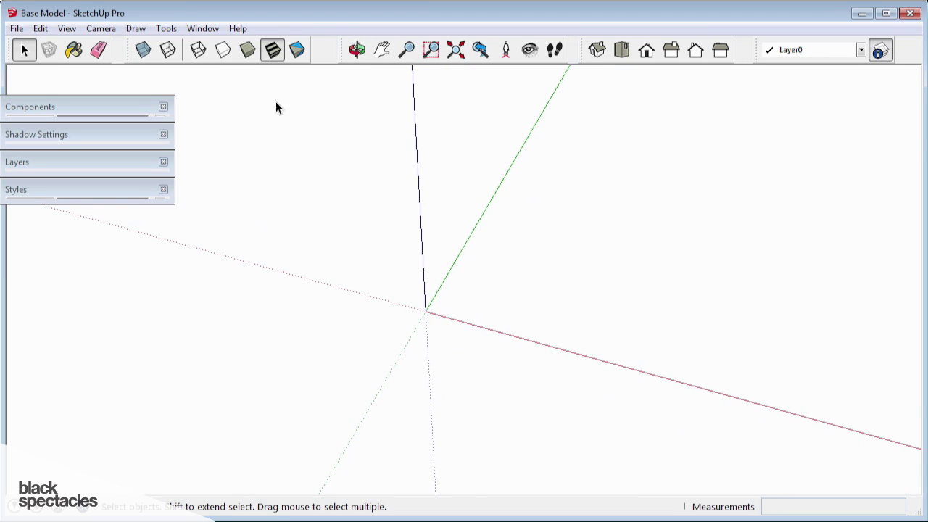
scroll(425, 260, down, 4)
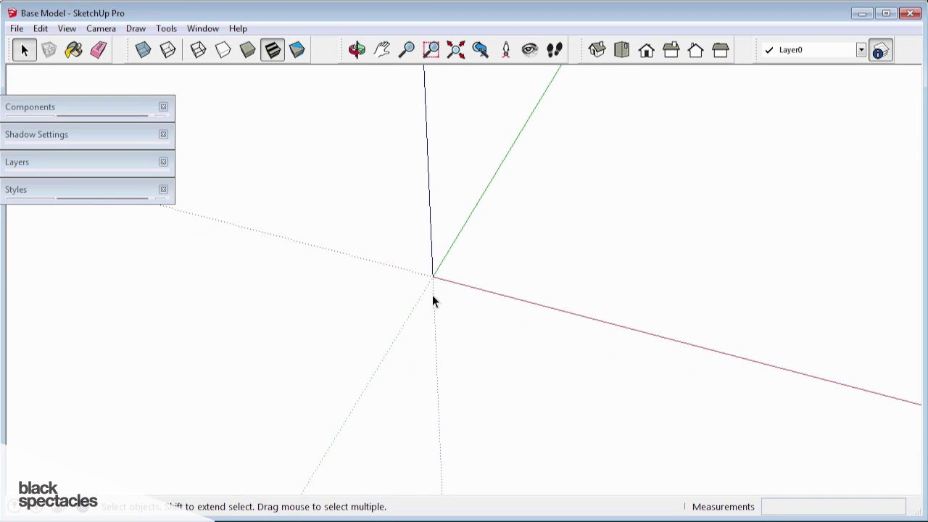
key(a)
click(247, 311)
click(554, 403)
click(508, 307)
scroll(508, 306, down, 3)
key(space)
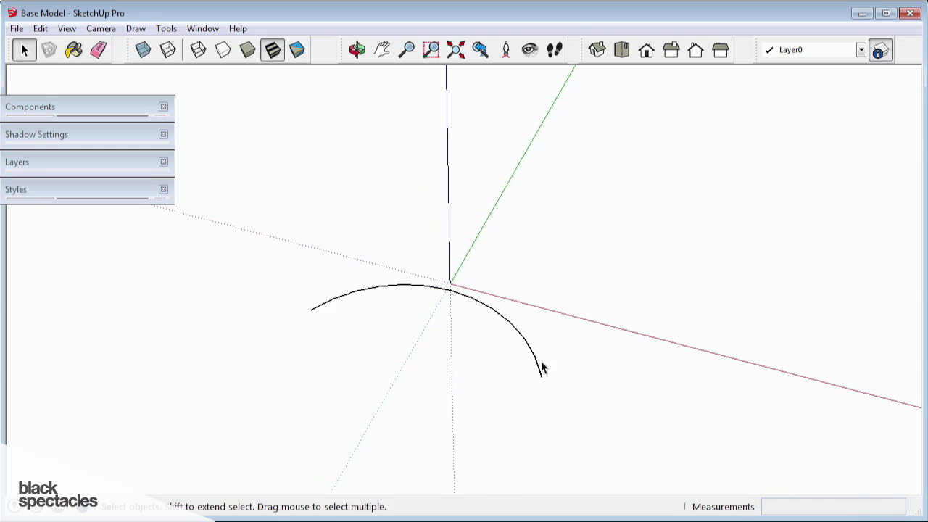
Draw a tall, narrow vertical rectangular face with lines, starting from the end of the ground arc
middle_drag(541, 364, 508, 312)
scroll(505, 376, down, 2)
mouse_move(531, 371)
middle_down()
mouse_move(511, 242)
mouse_move(516, 181)
middle_up()
key(l)
click(519, 373)
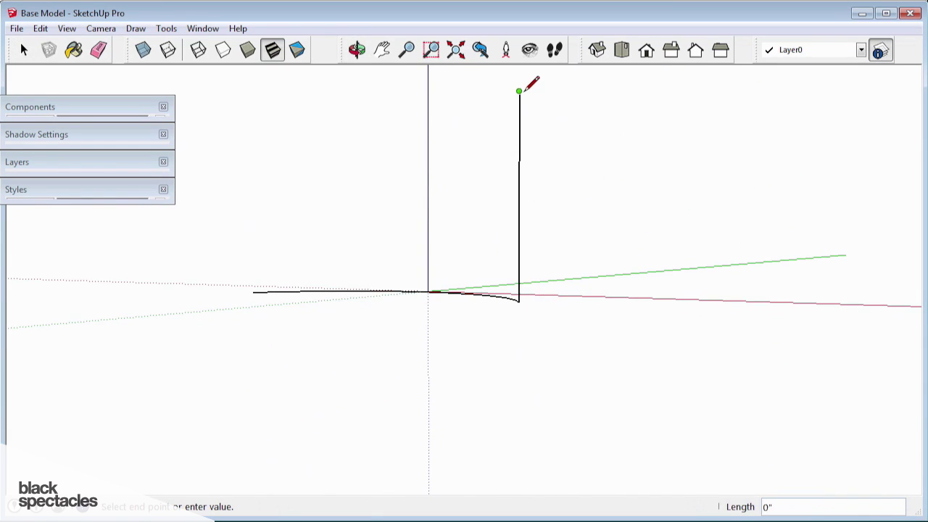
middle_drag(531, 85, 548, 194)
click(549, 180)
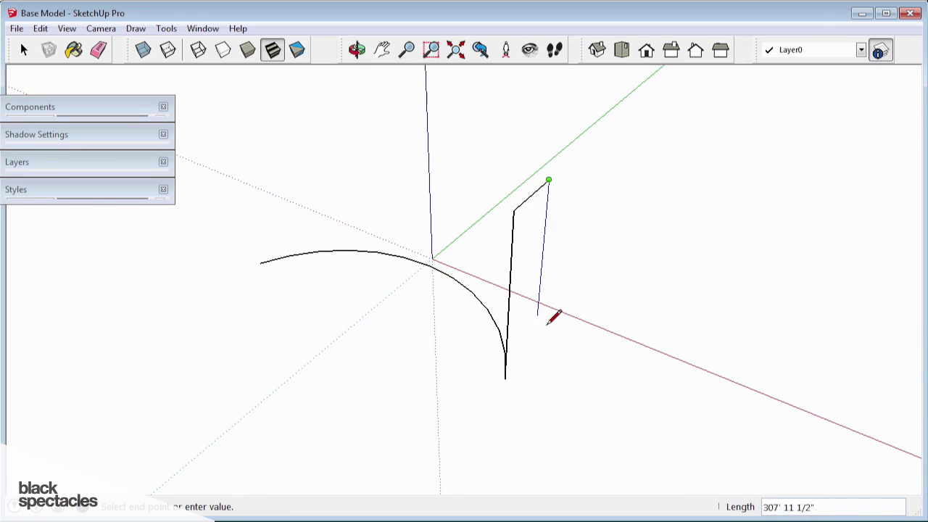
click(536, 353)
click(505, 379)
Draw an arc on the vertical face from its outer upper corner down to the bottom edge
middle_drag(505, 378, 470, 262)
scroll(484, 250, up, 2)
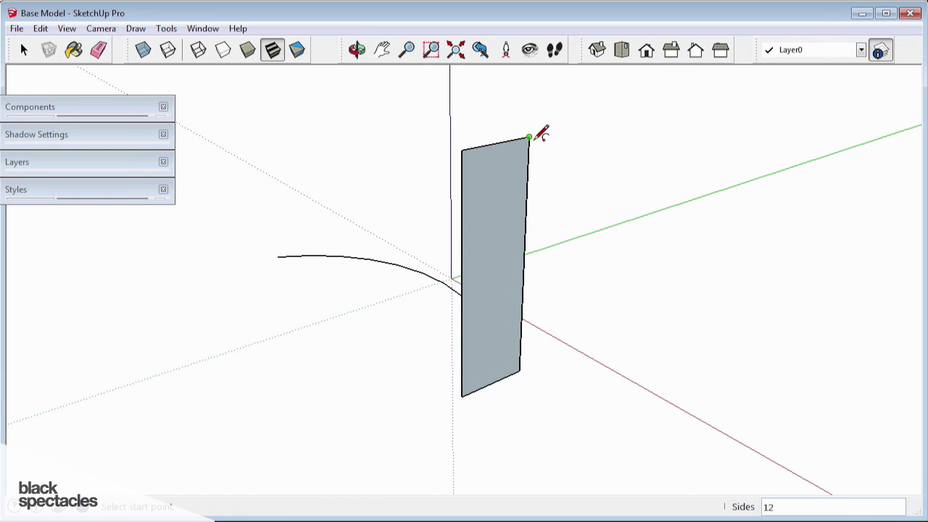
click(529, 137)
click(477, 389)
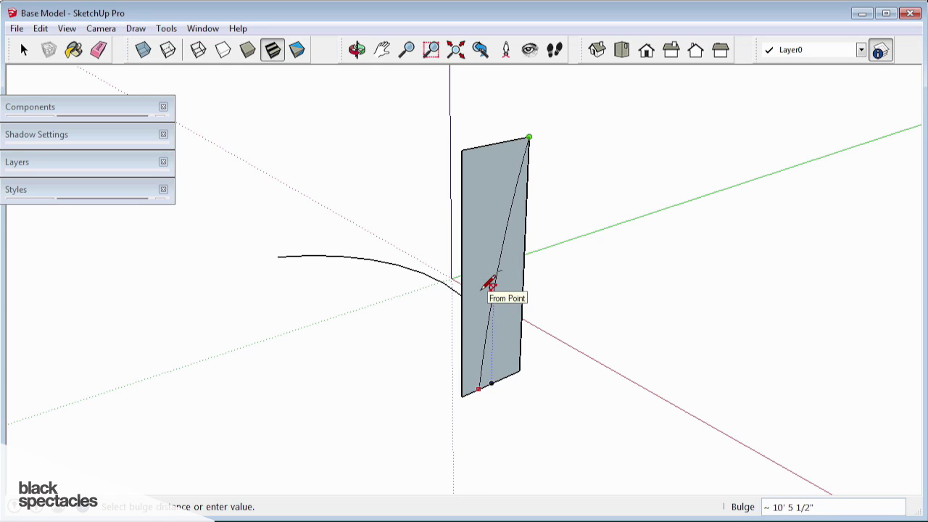
scroll(487, 285, up, 5)
click(474, 275)
Copy the arc on the vertical face a short distance sideways to outline a curved band
middle_drag(474, 275, 448, 279)
scroll(440, 280, down, 3)
key(space)
click(440, 280)
scroll(441, 281, up, 2)
scroll(443, 281, up, 1)
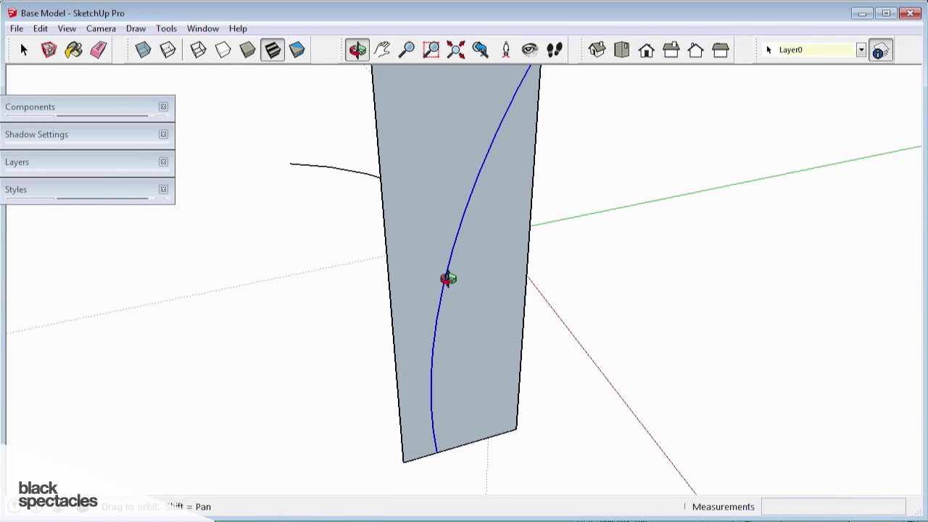
key(m)
key(ctrl)
click(486, 354)
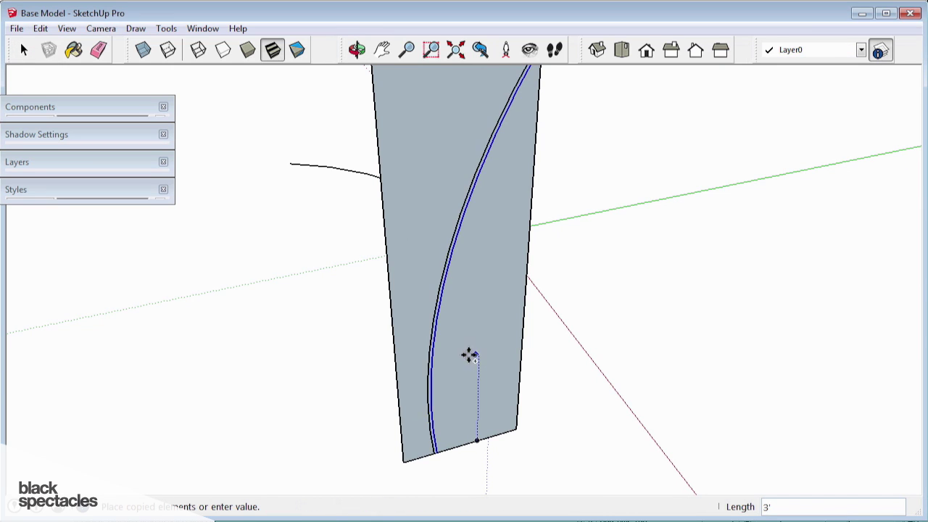
click(455, 356)
Try to scale the original arc on the vertical face along the green axis
middle_drag(456, 356, 490, 247)
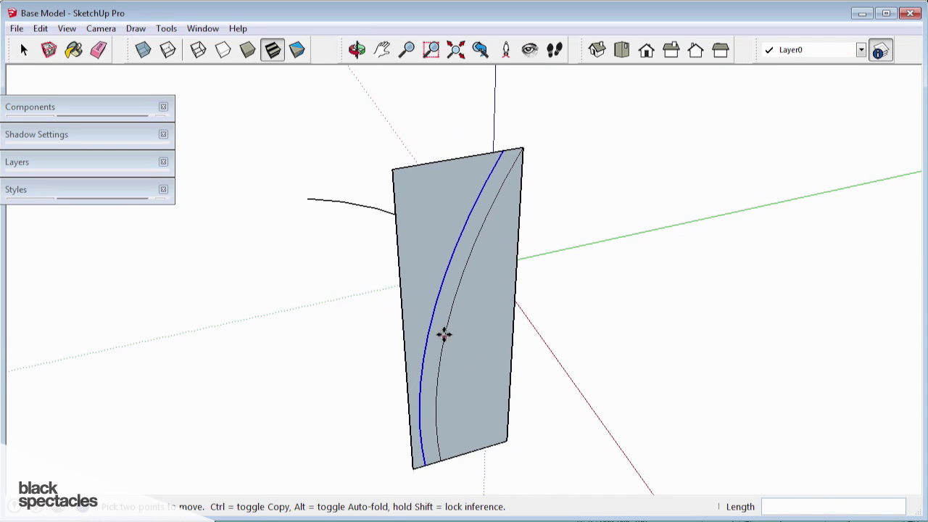
key(space)
key(s)
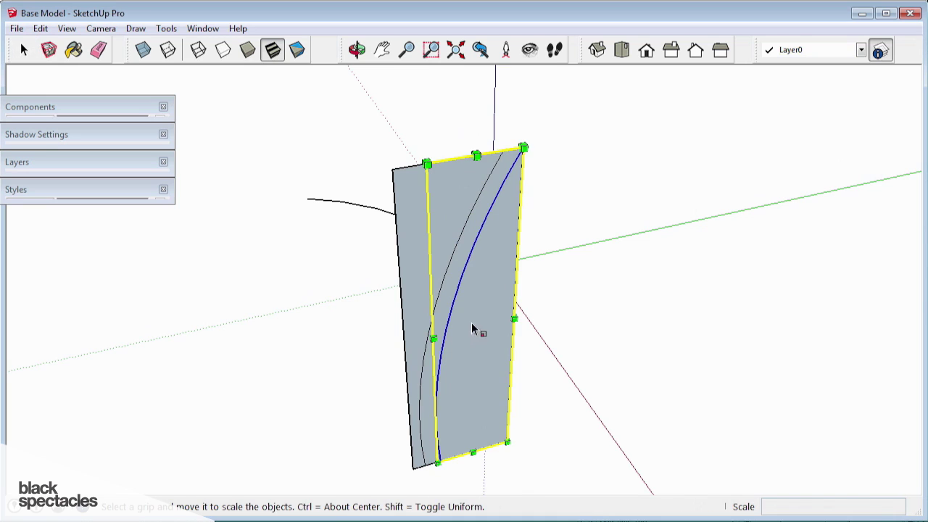
mouse_move(515, 317)
mouse_down()
mouse_move(527, 311)
mouse_move(504, 311)
mouse_up()
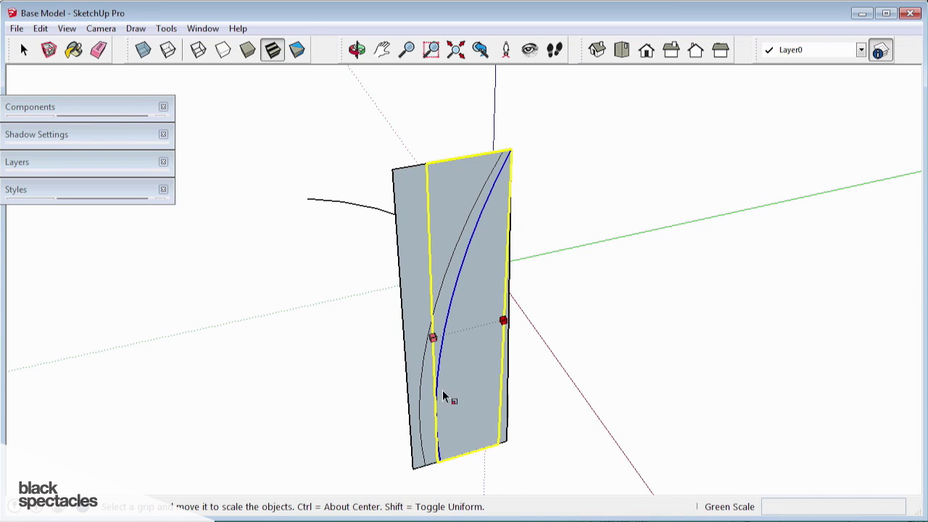
key(ctrl+z)
key(space)
Delete the surplus face and edges outside the curved band between the two arcs
middle_drag(480, 356, 453, 169)
click(479, 195)
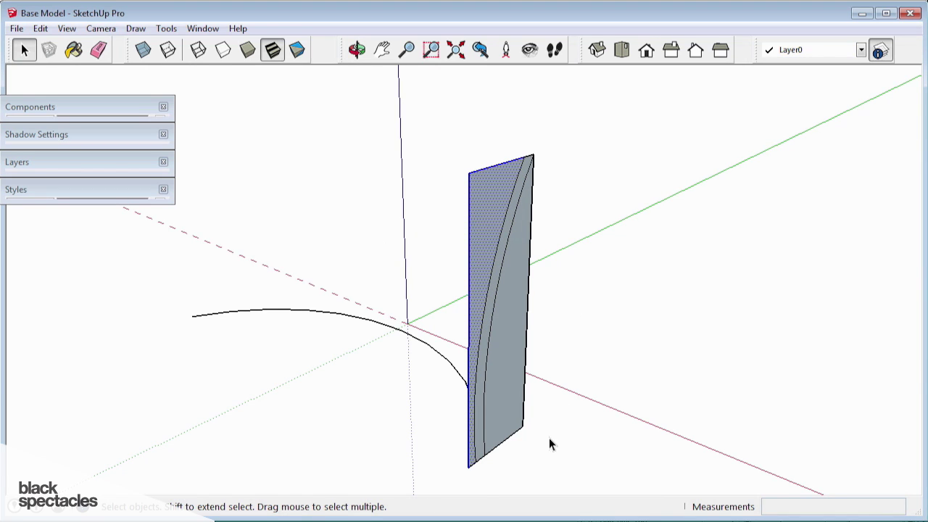
key(Delete)
Rotate the curved strip about its lower corner around the vertical axis to face the other way
middle_drag(526, 420, 442, 450)
scroll(489, 467, up, 2)
scroll(489, 446, up, 1)
double_click(489, 445)
scroll(489, 445, down, 3)
key(q)
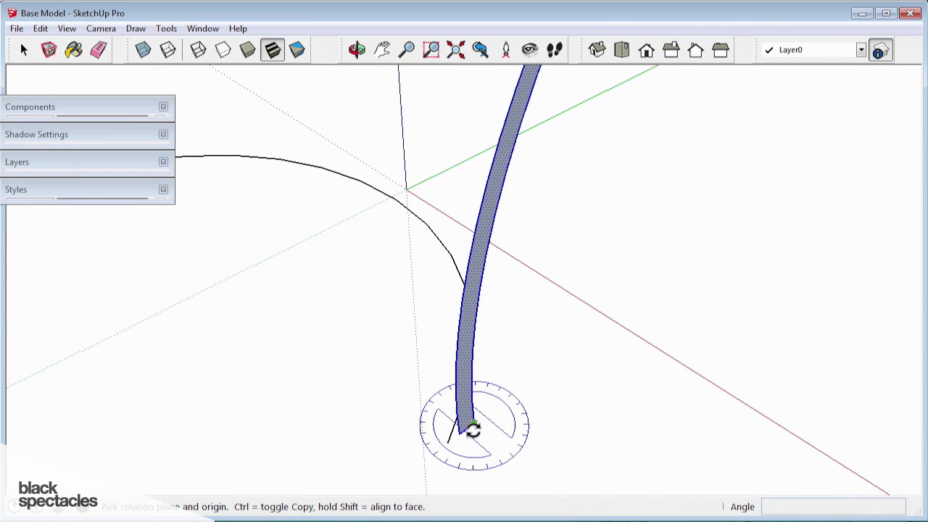
click(472, 422)
click(563, 424)
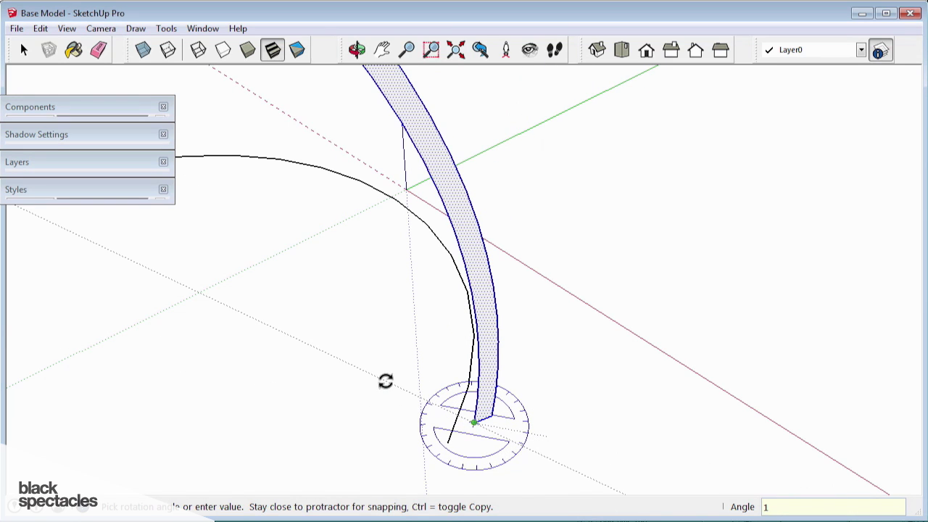
key(Return)
scroll(557, 400, down, 2)
key(space)
Scale one curved edge of the strip sideways to vary the strip's width along its height
middle_drag(558, 399, 502, 405)
scroll(510, 415, up, 3)
key(s)
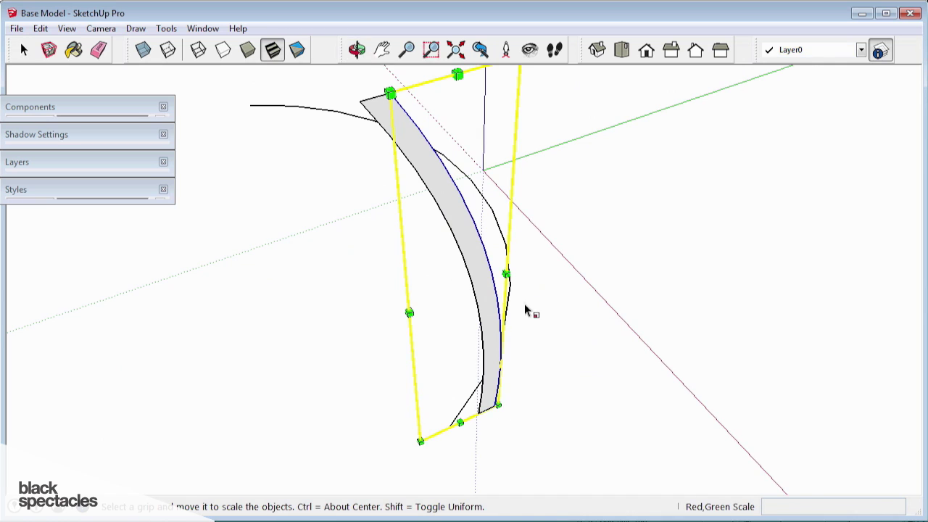
drag(506, 273, 524, 266)
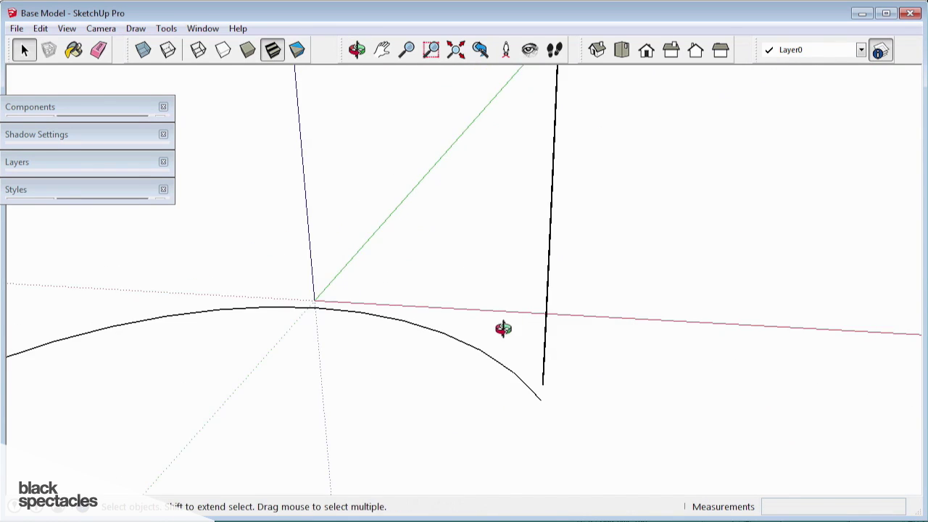
Move the curved strip so its lower corner sits on the endpoint of the ground arc
middle_drag(503, 328, 674, 322)
scroll(552, 302, up, 1)
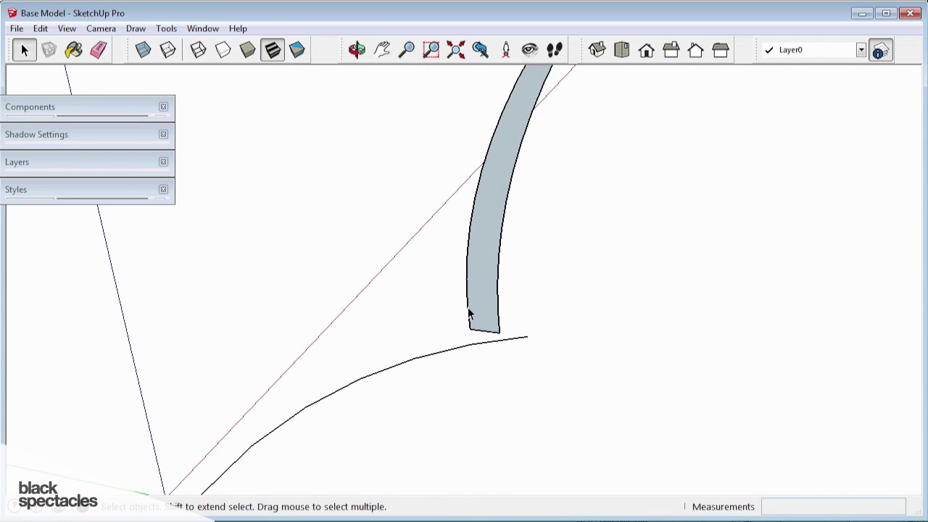
click(488, 301)
middle_drag(488, 307, 497, 338)
key(m)
click(500, 327)
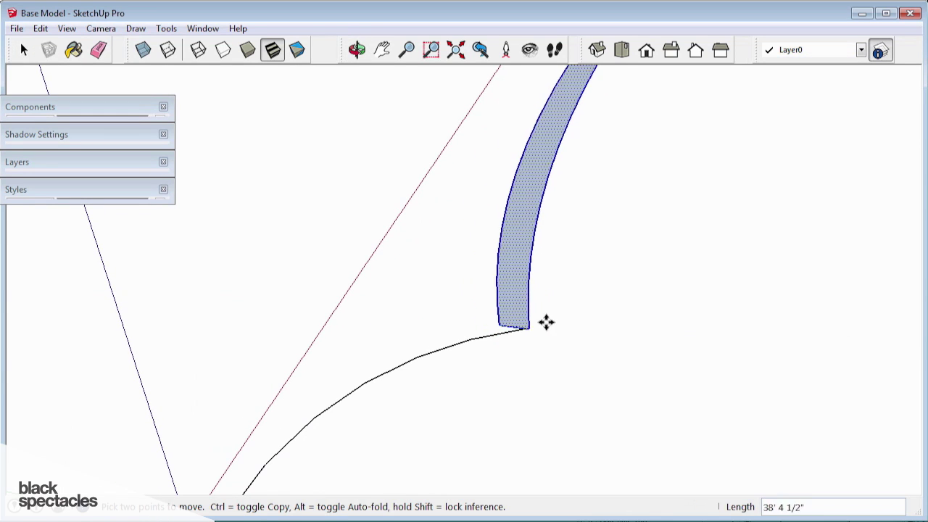
middle_drag(519, 329, 671, 369)
key(space)
Rotate the curved strip about the ground arc's endpoint to reorient it relative to the arc
click(549, 327)
middle_drag(547, 322, 367, 340)
key(q)
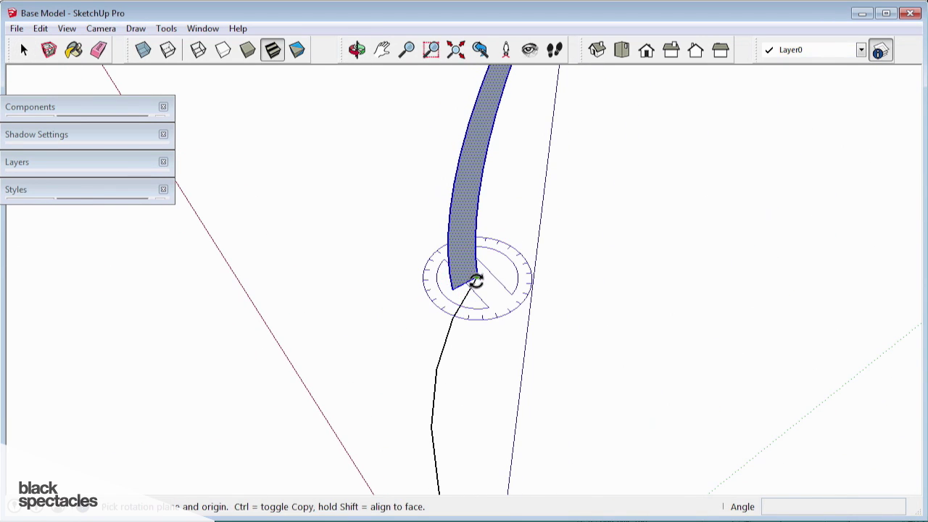
click(477, 281)
click(403, 300)
click(388, 267)
scroll(395, 263, down, 1)
key(space)
scroll(507, 289, down, 1)
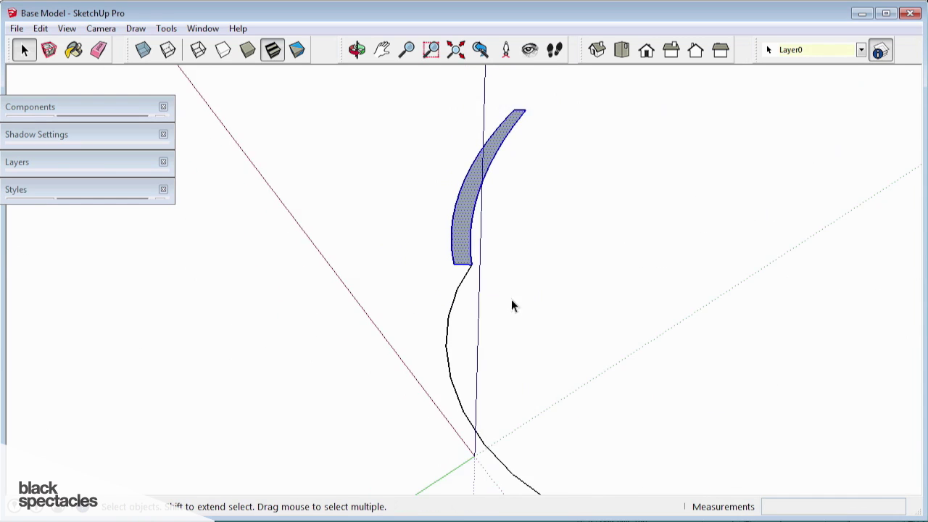
Stretch the curved strip vertically along the blue axis by a factor of about 1.56
middle_drag(512, 300, 453, 218)
key(s)
click(460, 140)
scroll(455, 101, down, 2)
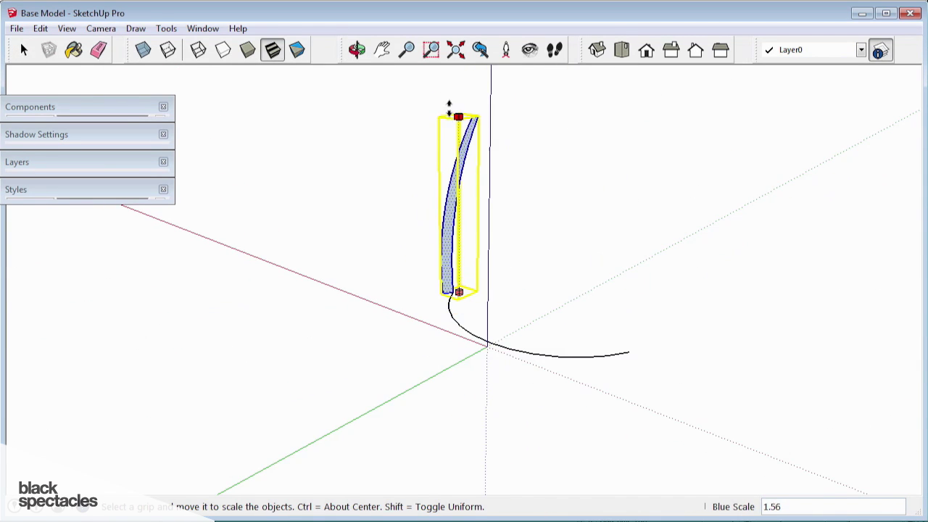
drag(449, 107, 451, 110)
key(space)
middle_drag(544, 253, 377, 319)
right_click(376, 318)
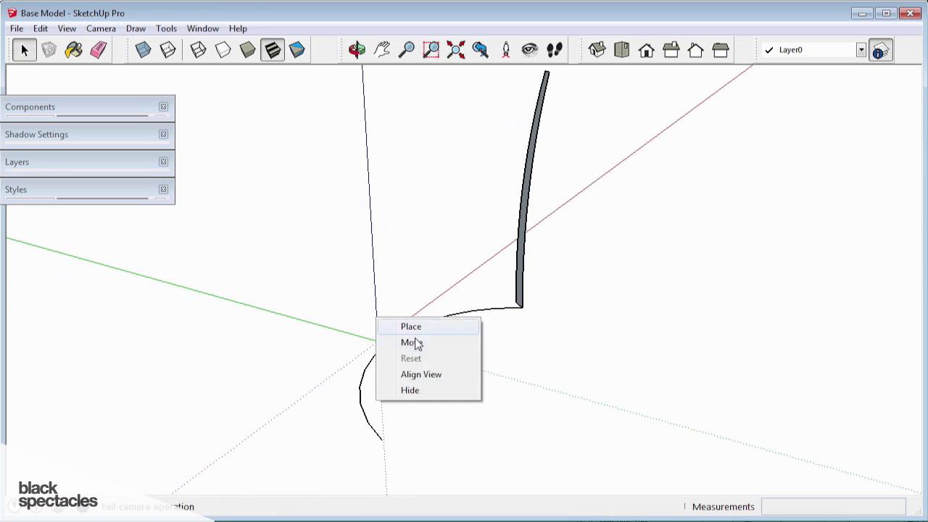
click(497, 386)
Scale the ground arc slightly to adjust its shape beneath the curved strip
middle_drag(404, 310, 511, 348)
scroll(511, 348, down, 1)
scroll(493, 283, up, 1)
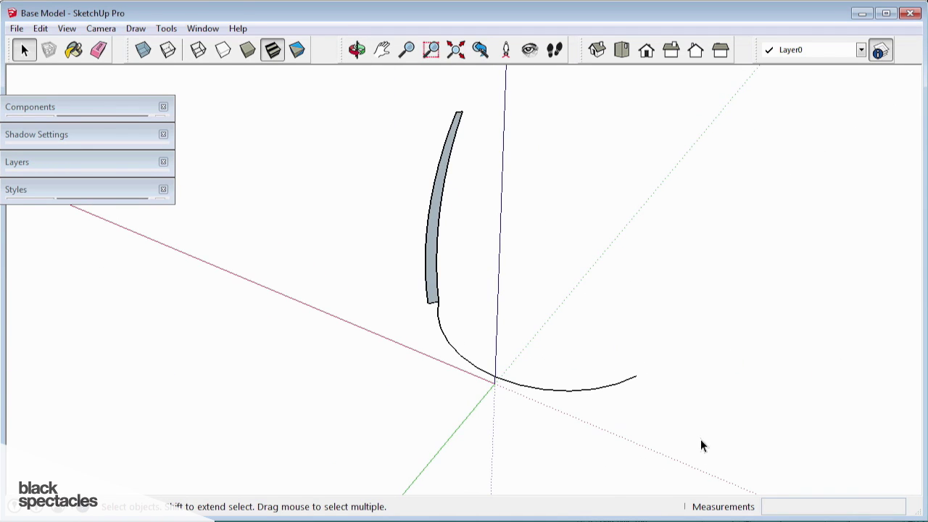
middle_drag(700, 445, 467, 127)
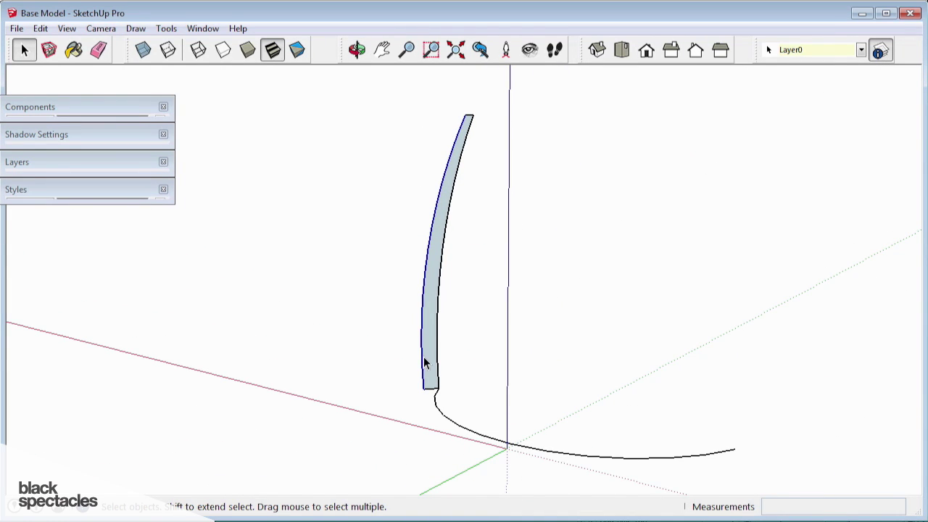
middle_drag(453, 163, 589, 447)
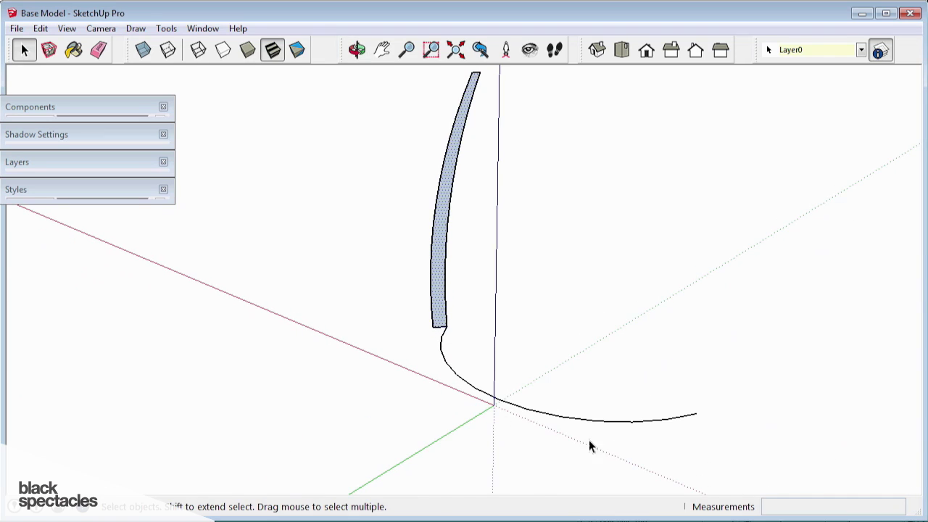
click(478, 390)
key(s)
drag(497, 399, 513, 391)
key(space)
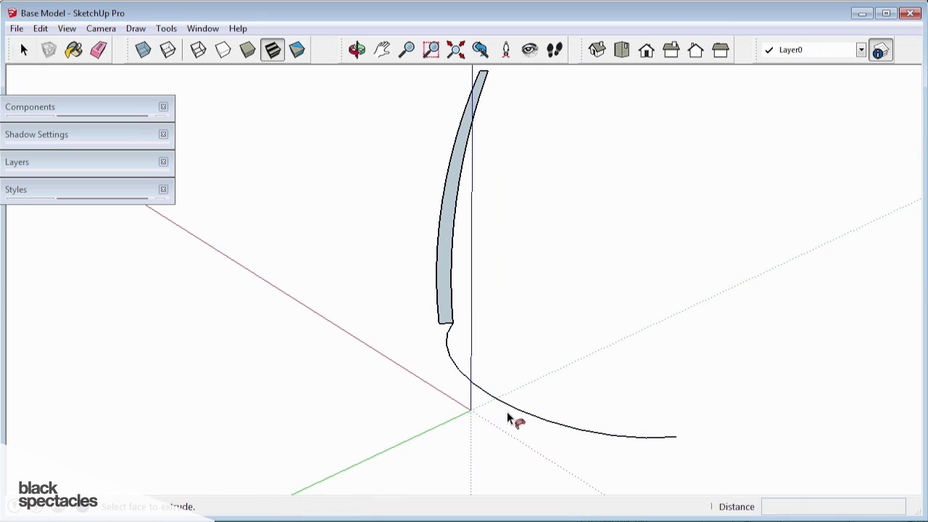
Sweep the curved strip's profile along the ground arc with Follow Me to form a solid curved panel
key(space)
click(522, 411)
key(shift+f)
scroll(466, 355, down, 2)
scroll(456, 341, up, 2)
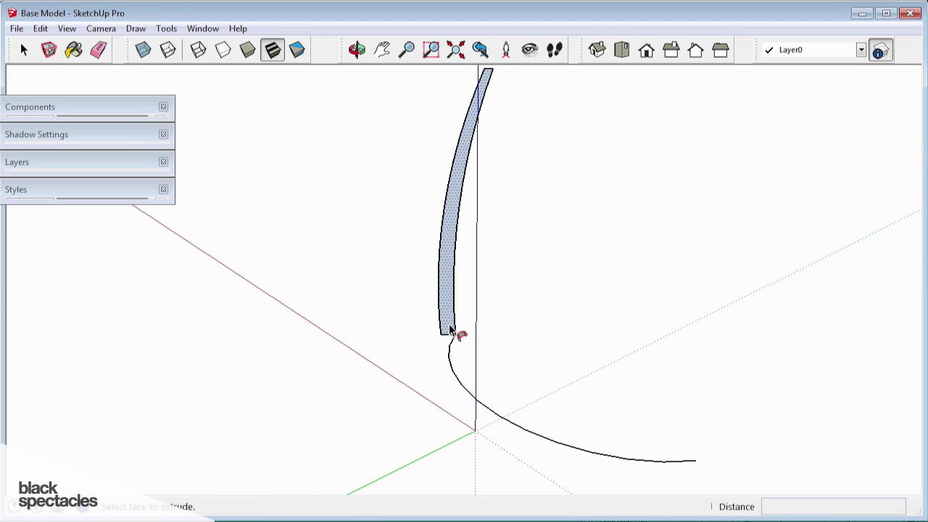
middle_drag(450, 330, 534, 236)
click(480, 222)
Turn the swept curved panel into a component
scroll(439, 211, down, 5)
scroll(424, 224, down, 3)
middle_drag(425, 224, 476, 297)
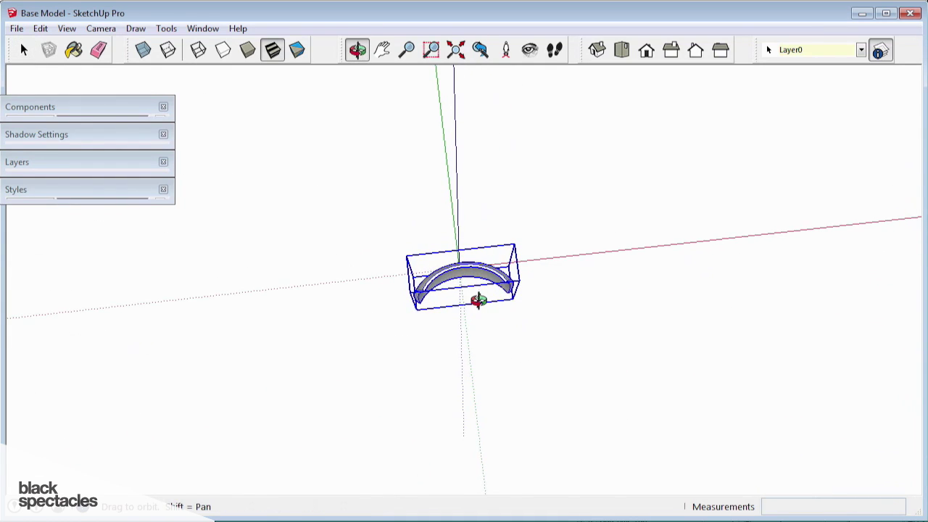
key(space)
right_click(464, 276)
click(524, 378)
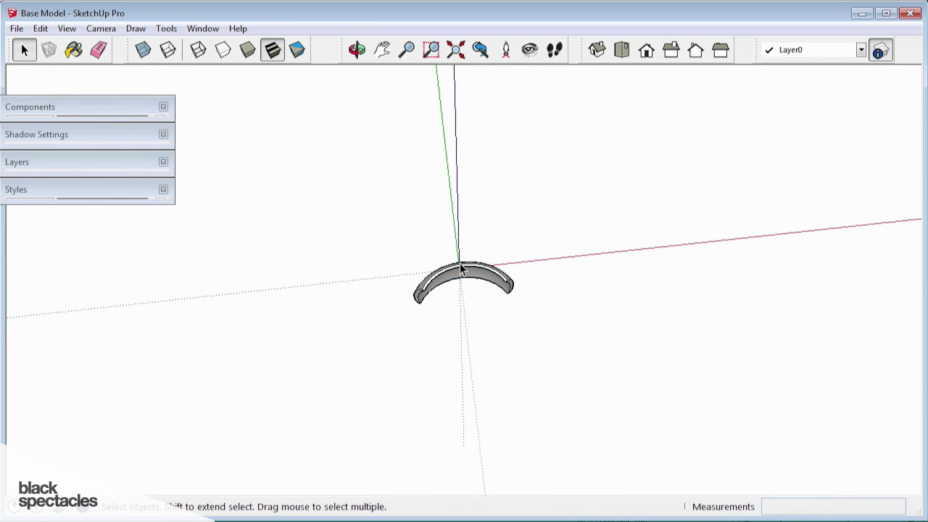
Draw a line about 1680' long on the ground from the panel's lower corner, parallel to the green axis
click(460, 266)
key(F3)
scroll(484, 245, up, 1)
key(q)
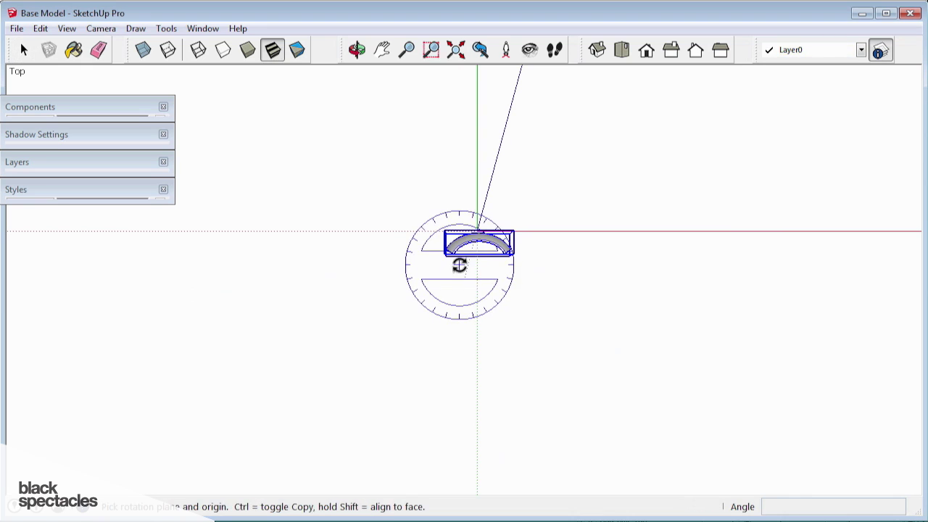
key(l)
click(446, 250)
middle_drag(446, 250, 455, 222)
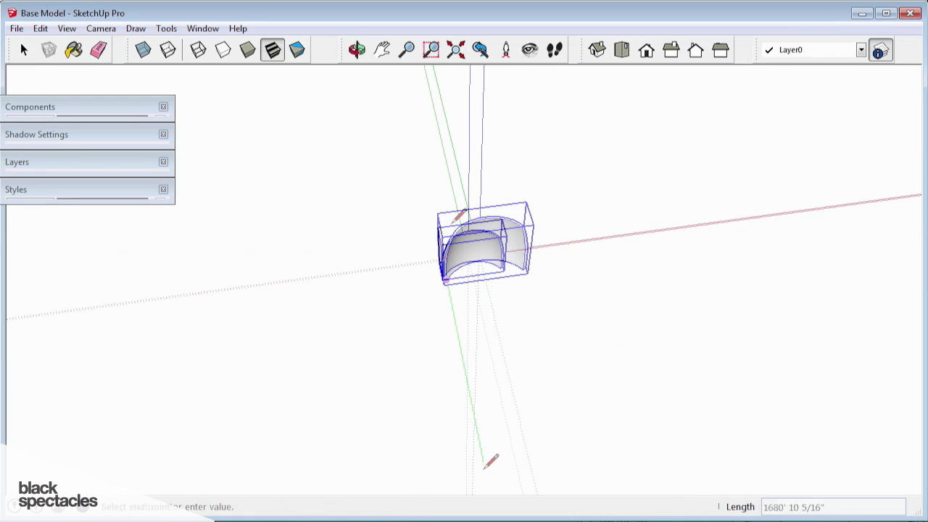
click(483, 471)
key(space)
Copy the panel component along the red axis about 903' away and repeat it to make four copies in a row
middle_drag(501, 307, 491, 251)
key(m)
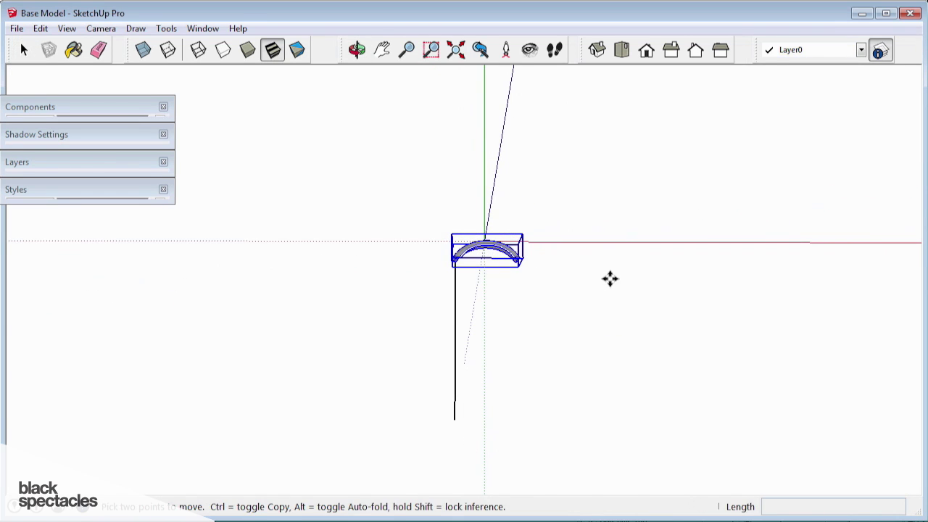
key(ctrl)
click(619, 284)
click(543, 284)
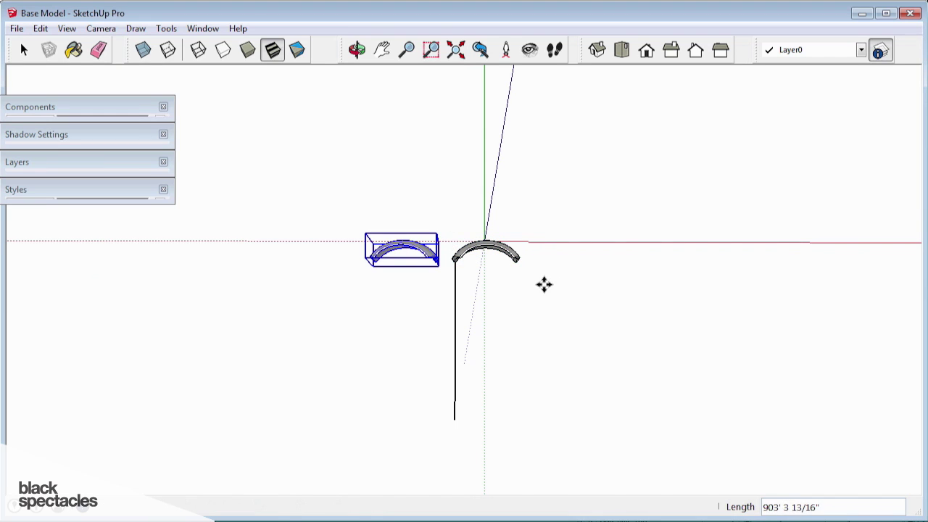
key(Return)
scroll(549, 282, down, 1)
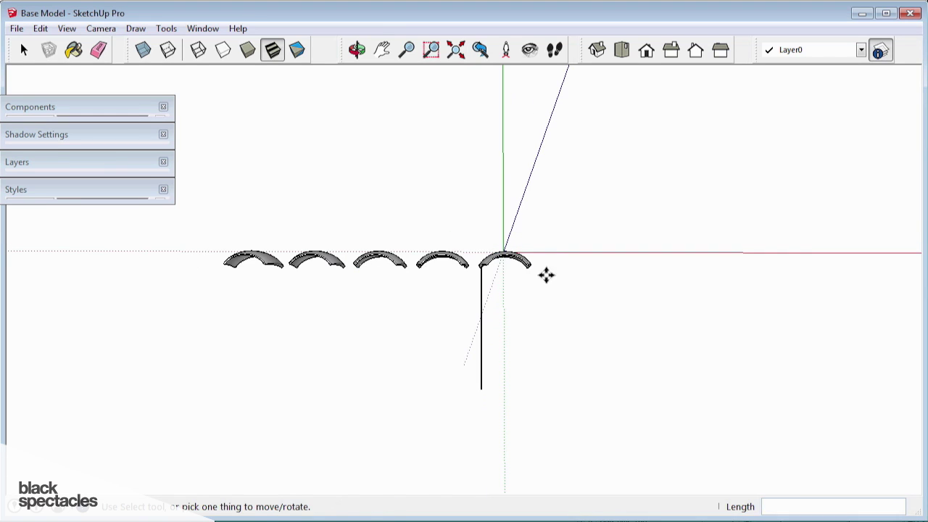
Open the end copy of the panel component for editing and try a window selection across its upper part
key(space)
scroll(253, 251, up, 3)
middle_drag(253, 251, 234, 203)
key(Return)
drag(233, 201, 349, 239)
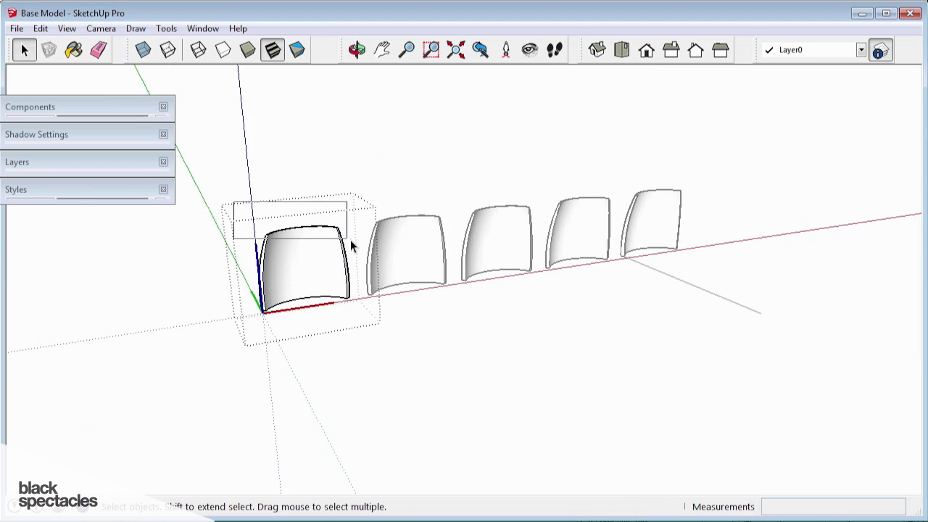
middle_drag(349, 239, 335, 332)
Delete the four copied panels, keeping only the original component with the line
key(q)
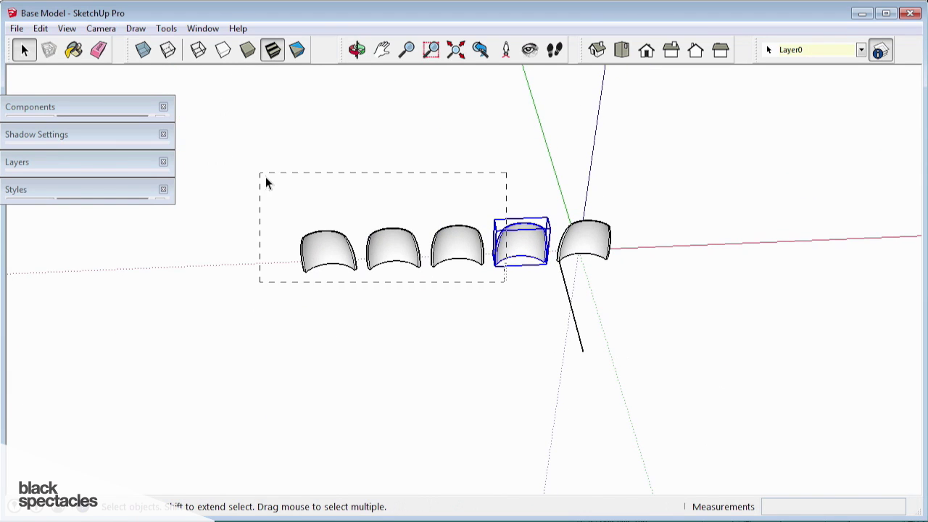
drag(505, 281, 260, 173)
middle_click(346, 242)
key(Delete)
scroll(608, 251, up, 2)
middle_drag(594, 250, 575, 273)
click(582, 248)
key(q)
click(537, 345)
click(765, 455)
key(ctrl)
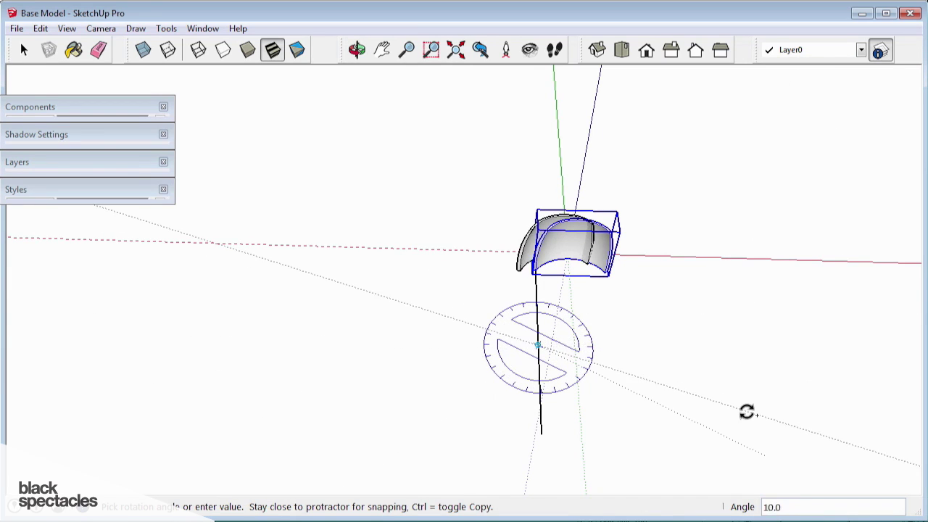
key(Escape)
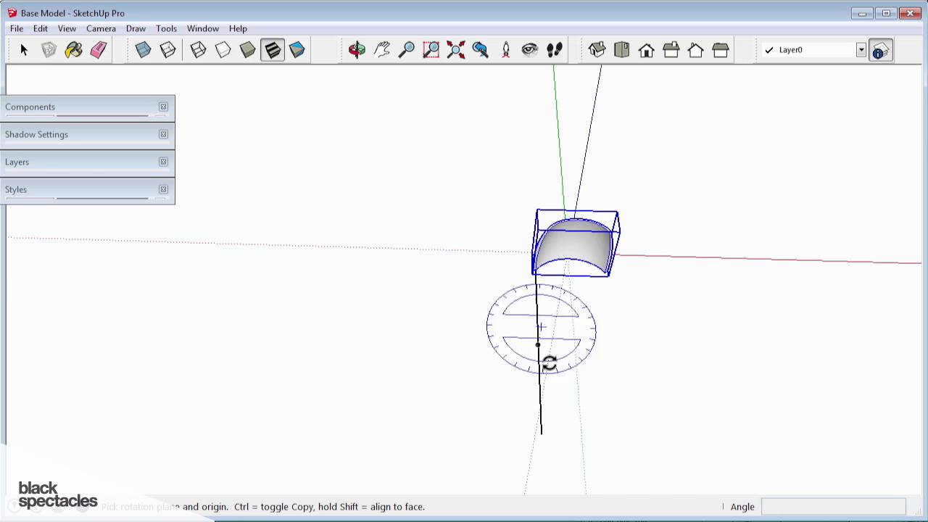
Try to rotate a copy of the panel about the line's midpoint and divide it into an array
click(537, 345)
click(804, 396)
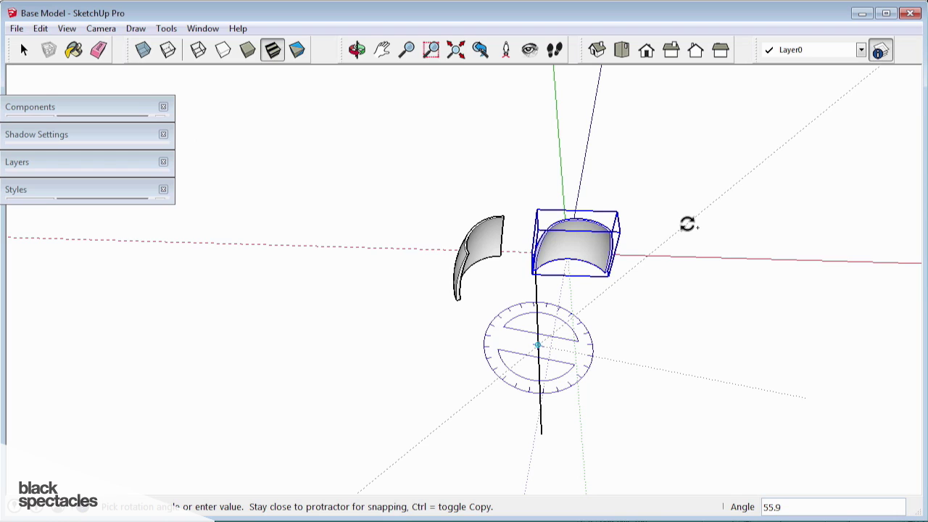
text(60)
key(Return)
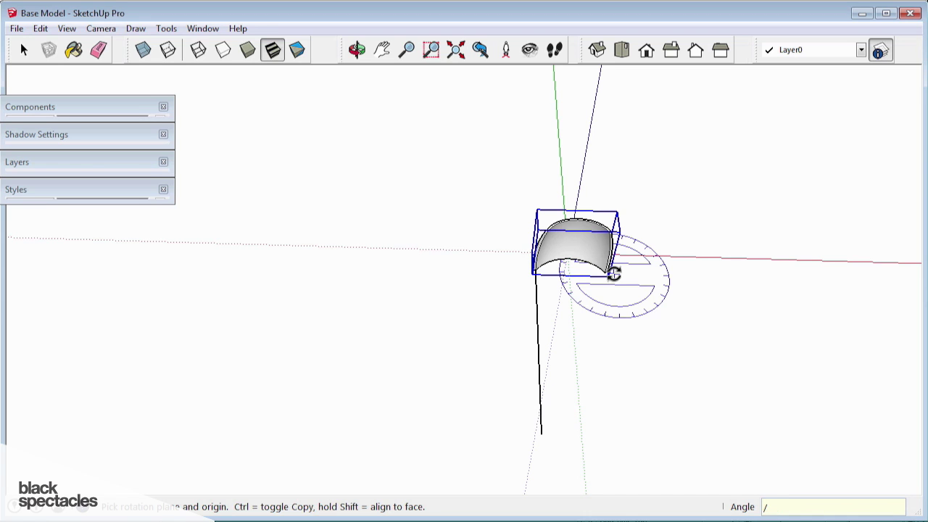
key(Return)
middle_drag(693, 265, 631, 238)
scroll(640, 229, up, 2)
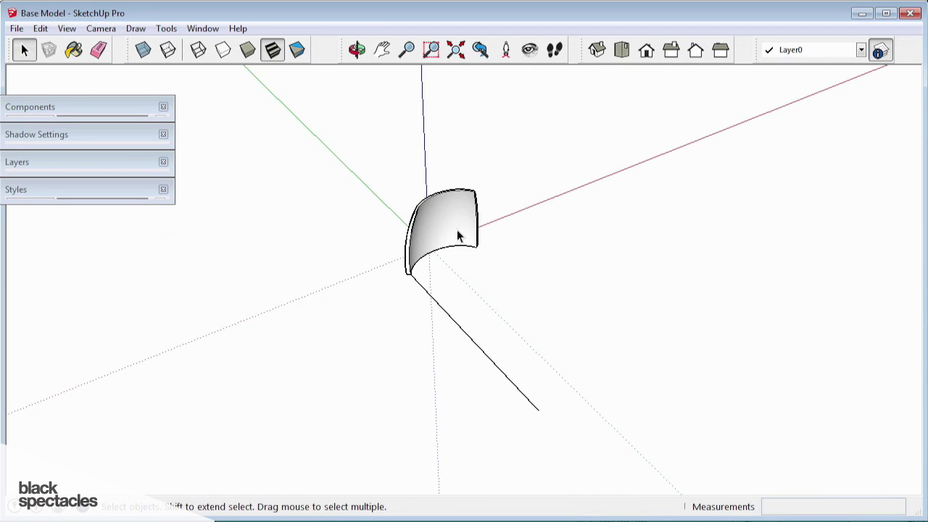
Rotate a copy of the panel 360 degrees about the line's midpoint and divide the rotation into a closed ring
click(459, 234)
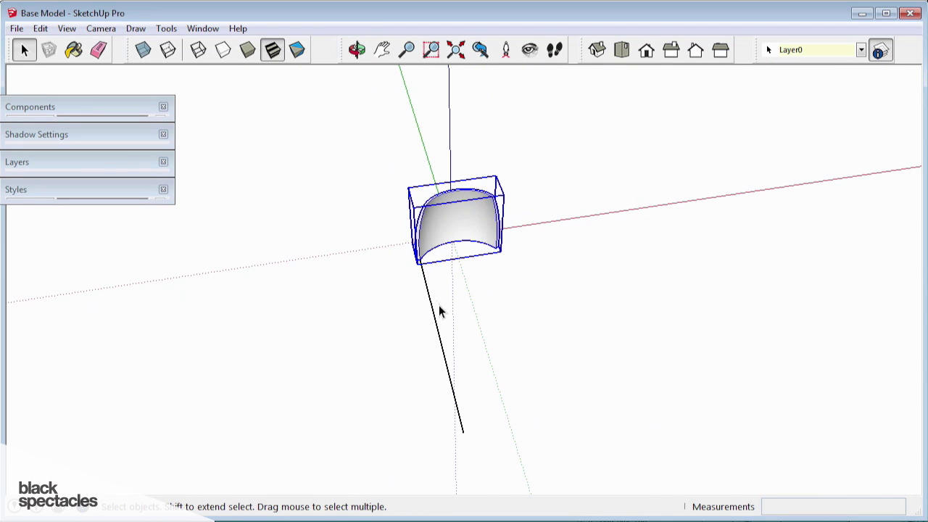
key(q)
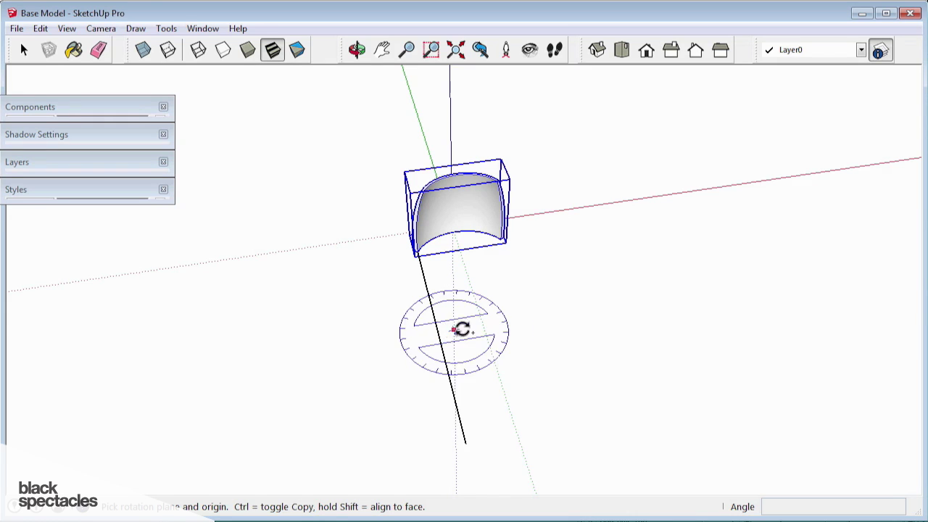
click(438, 335)
click(387, 173)
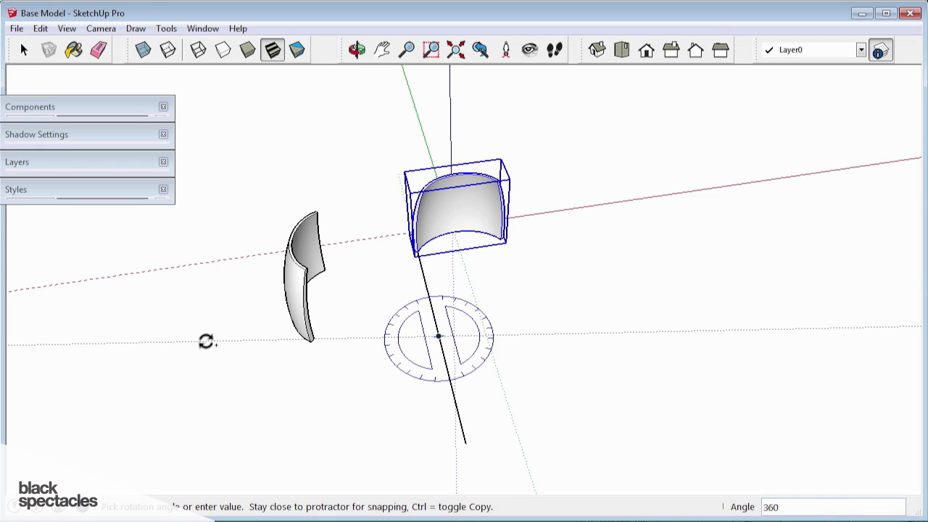
key(Escape)
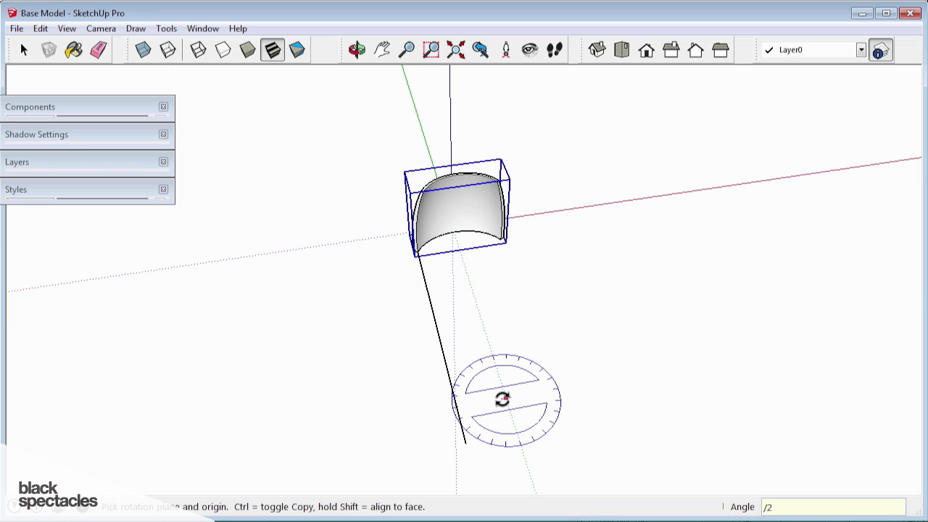
key(Return)
middle_drag(501, 399, 352, 307)
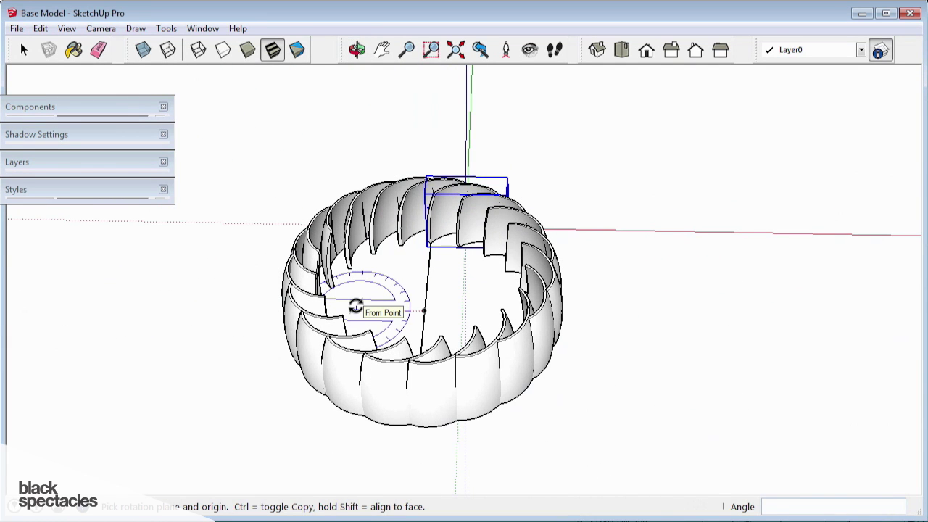
Try ring divisions of 12 and 13, and set the rotated array to 14 divisions
text(/12)
key(Return)
text(/13)
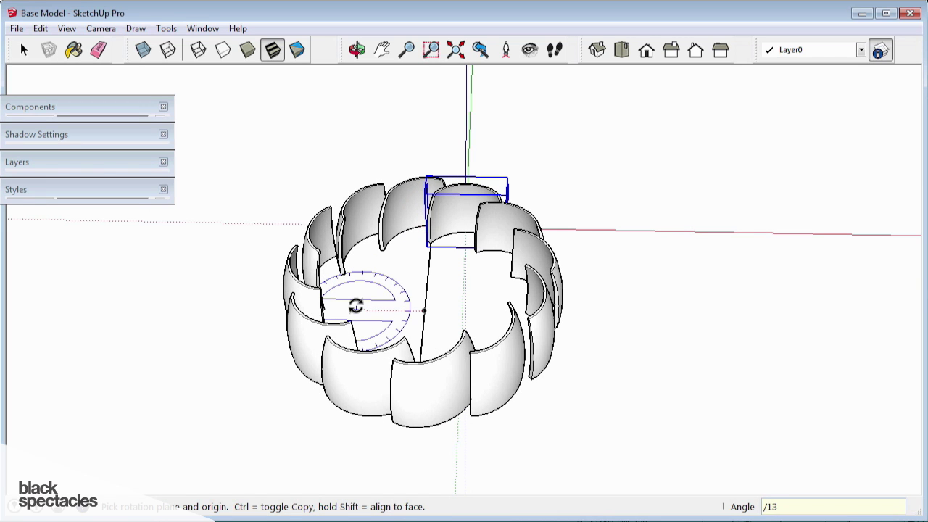
key(Return)
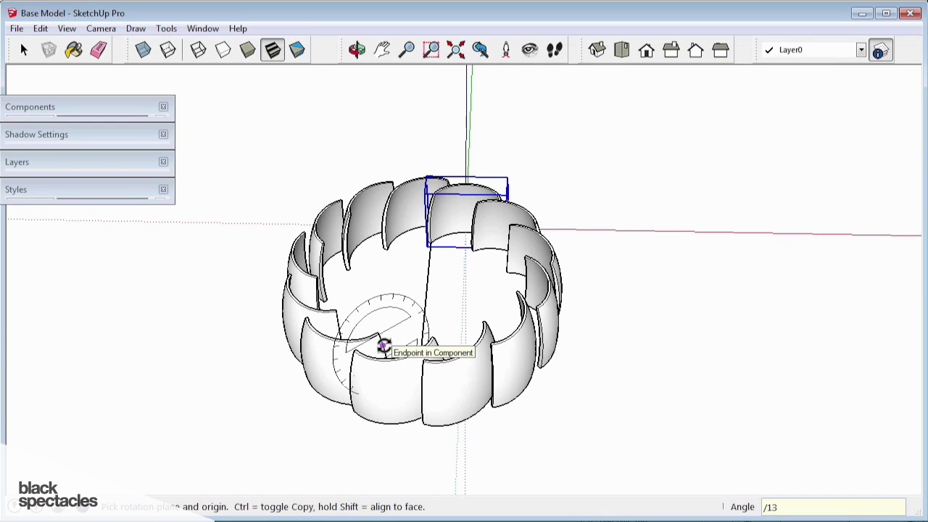
text(/14)
key(Return)
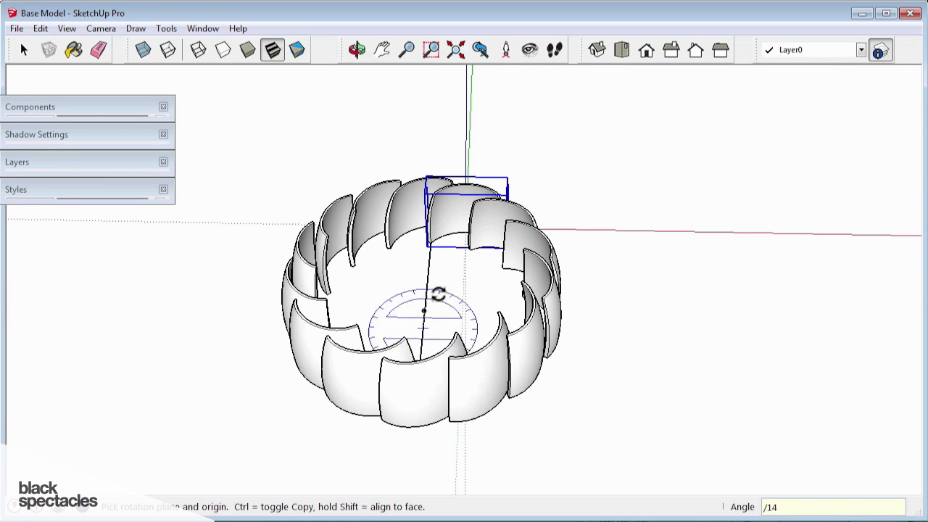
Open one panel component, select all its geometry and rotate it about its upper corner so every panel in the ring fans outward
middle_drag(443, 244, 497, 215)
key(space)
triple_click(535, 275)
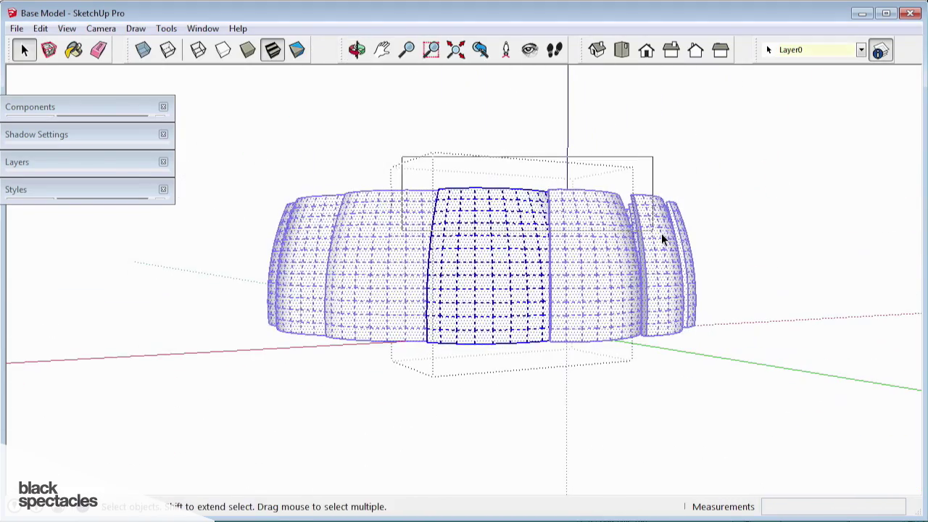
middle_drag(661, 239, 560, 336)
key(ctrl+a)
key(q)
click(560, 336)
click(451, 397)
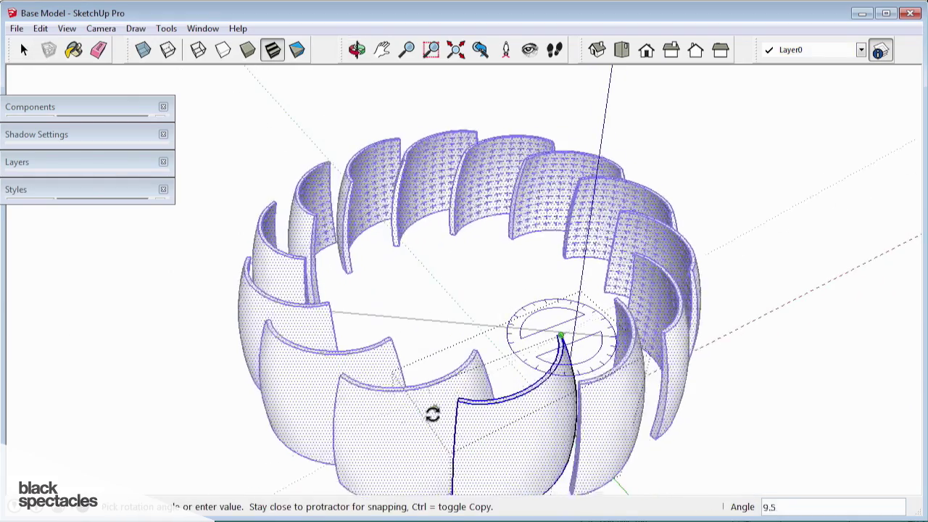
scroll(565, 319, down, 5)
middle_drag(555, 308, 512, 408)
click(515, 296)
scroll(532, 332, up, 3)
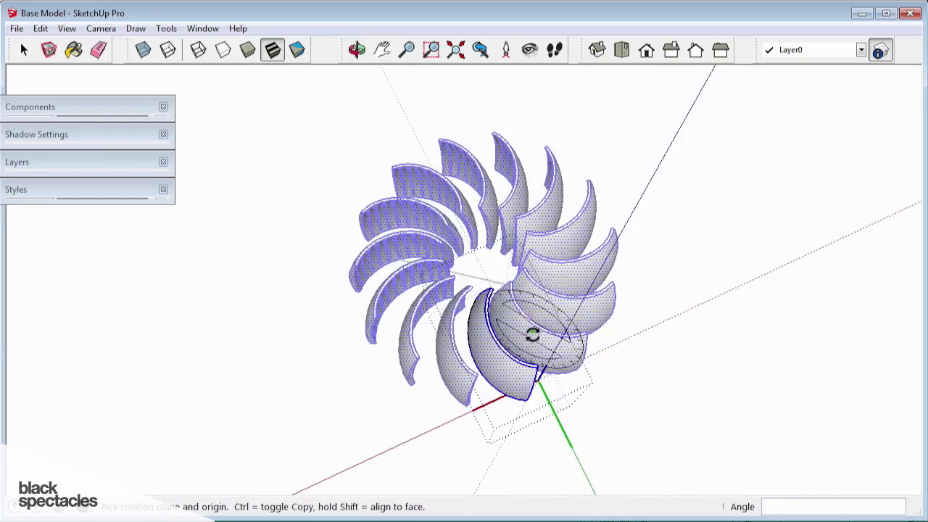
Rotate the open component's geometry about its inner upper corner so the panels cross over the ring's centre, and close the component
middle_drag(532, 333, 448, 329)
scroll(448, 329, up, 2)
click(472, 240)
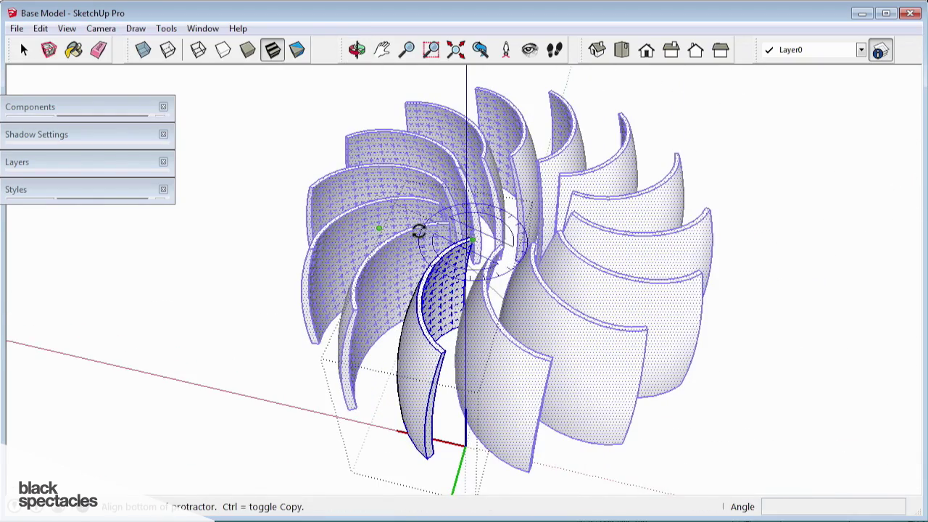
click(470, 245)
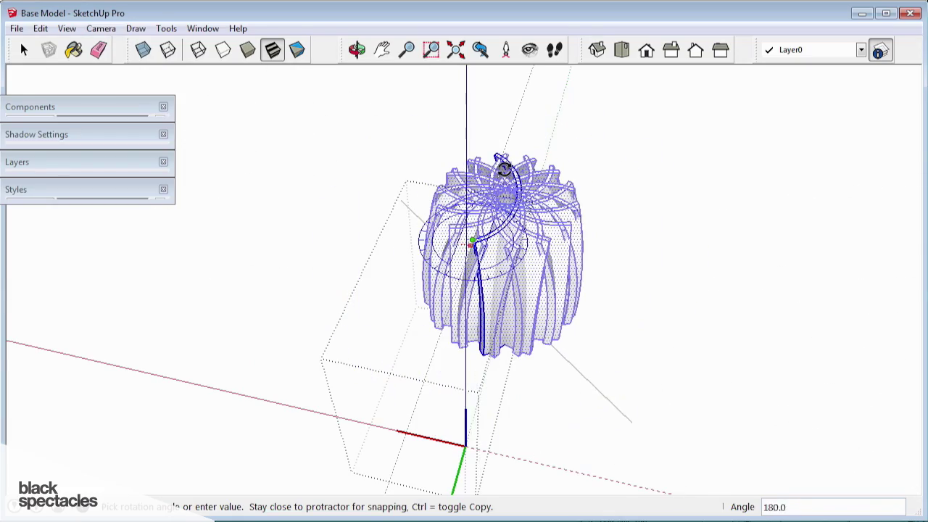
click(497, 168)
scroll(497, 168, up, 2)
scroll(478, 171, up, 5)
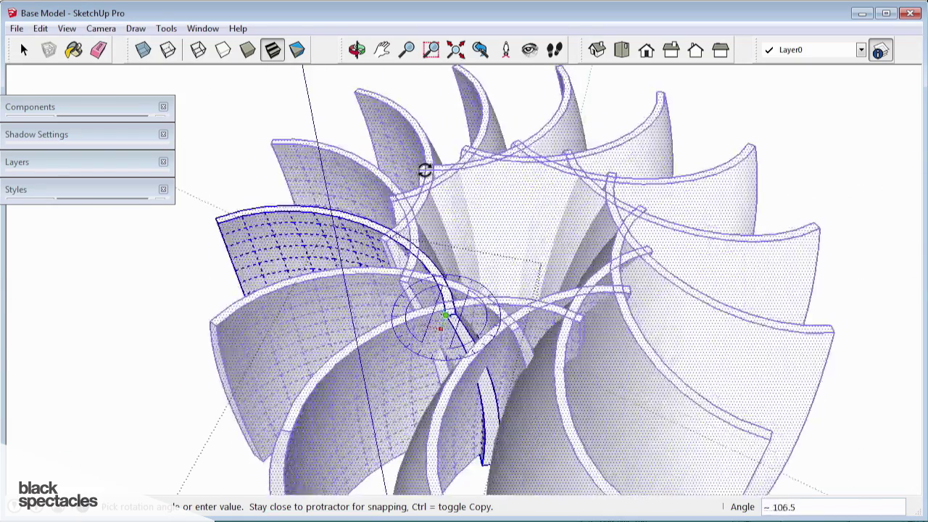
scroll(435, 170, down, 3)
click(495, 171)
scroll(495, 172, down, 3)
key(space)
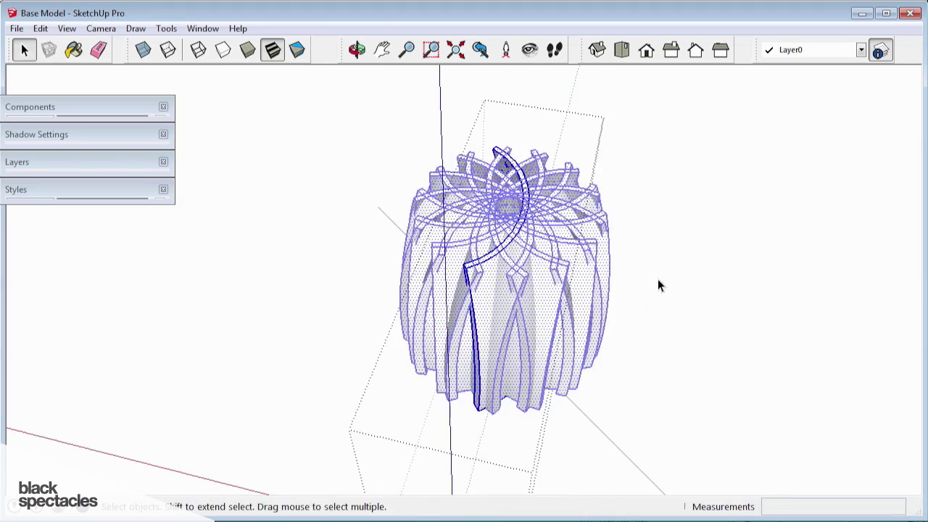
click(659, 285)
Explode all the interlaced panel components into loose geometry
middle_drag(659, 286, 514, 153)
click(501, 167)
right_click(494, 187)
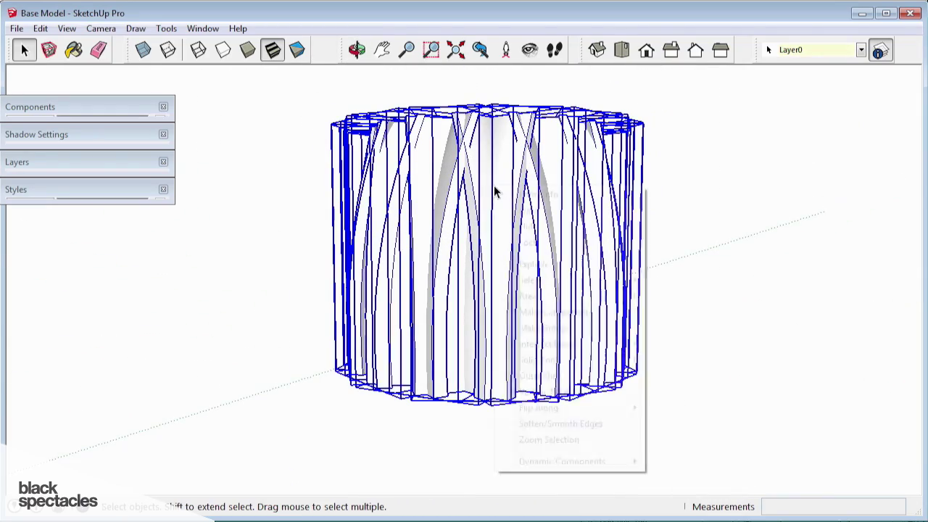
click(527, 200)
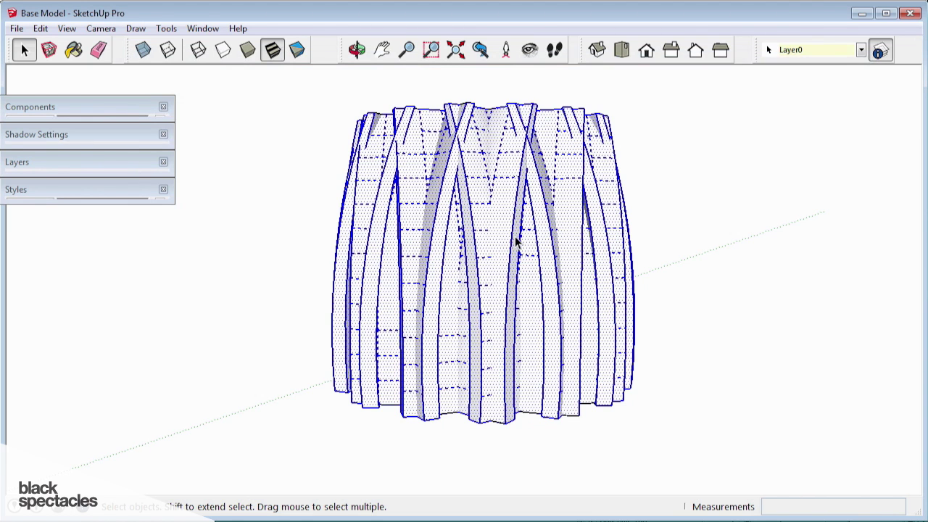
Clear the selection of the exploded form and save the model
middle_drag(517, 237, 532, 171)
click(728, 245)
middle_drag(464, 273, 579, 326)
drag(649, 382, 344, 98)
middle_drag(344, 98, 497, 72)
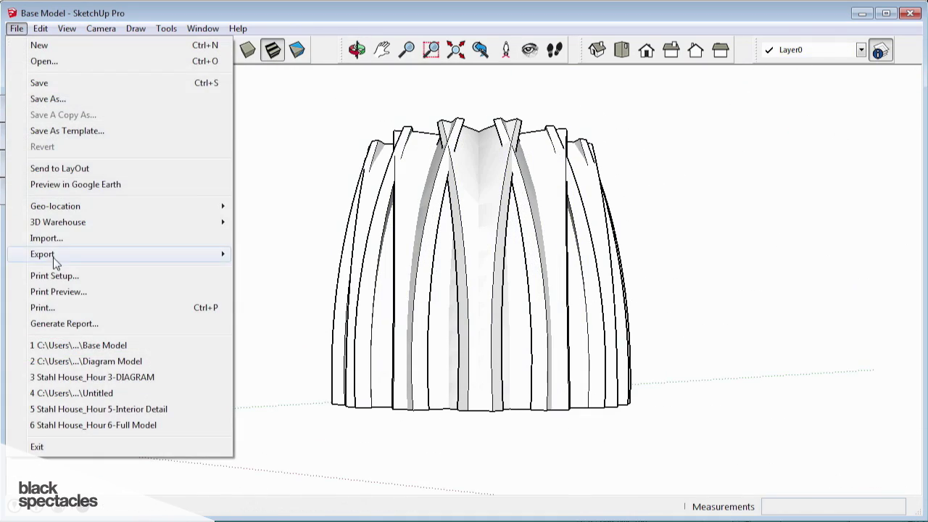
click(65, 86)
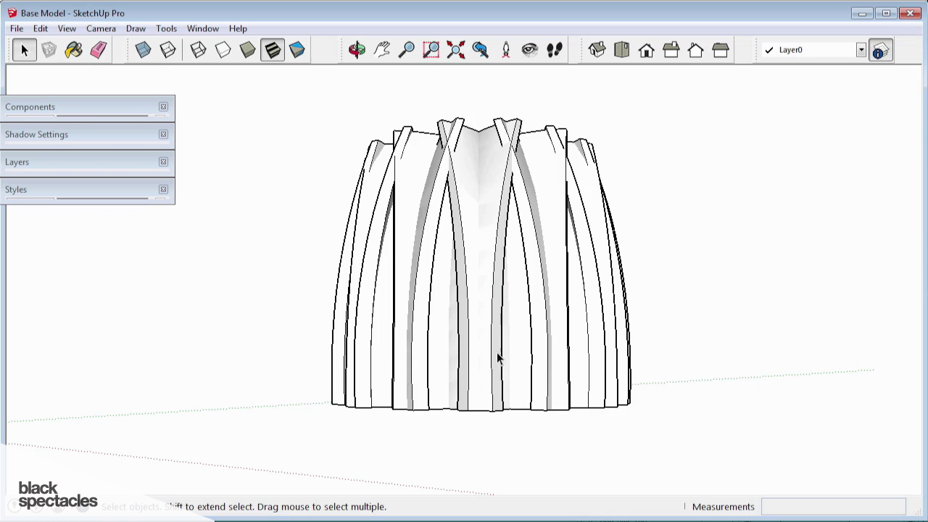
Select the geometry around the front rib crossings at the tower's top and intersect its faces with the selection
scroll(484, 146, up, 5)
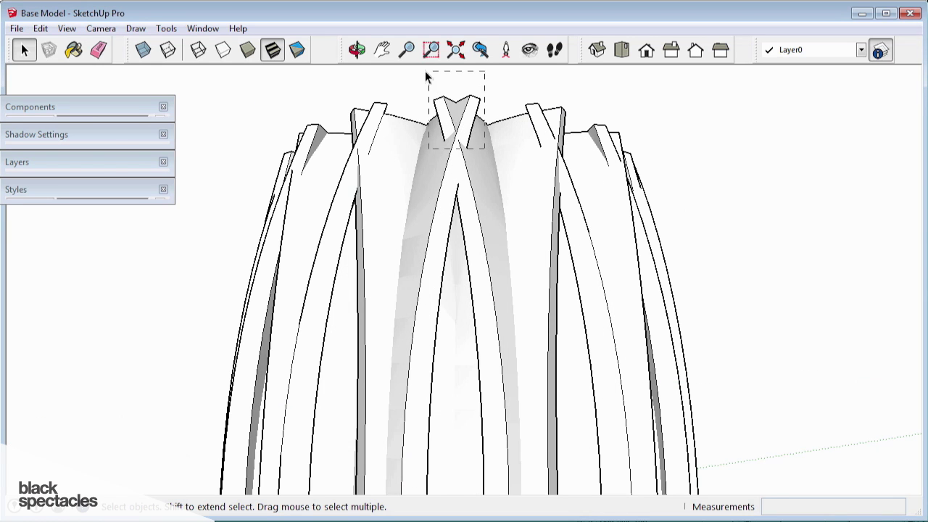
drag(425, 71, 426, 72)
right_click(465, 148)
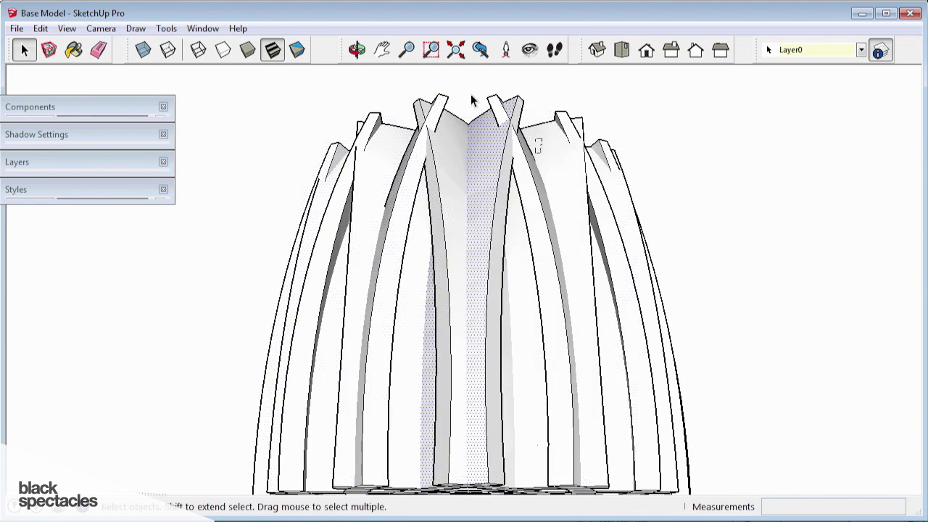
drag(472, 97, 389, 72)
scroll(449, 144, up, 3)
right_click(449, 142)
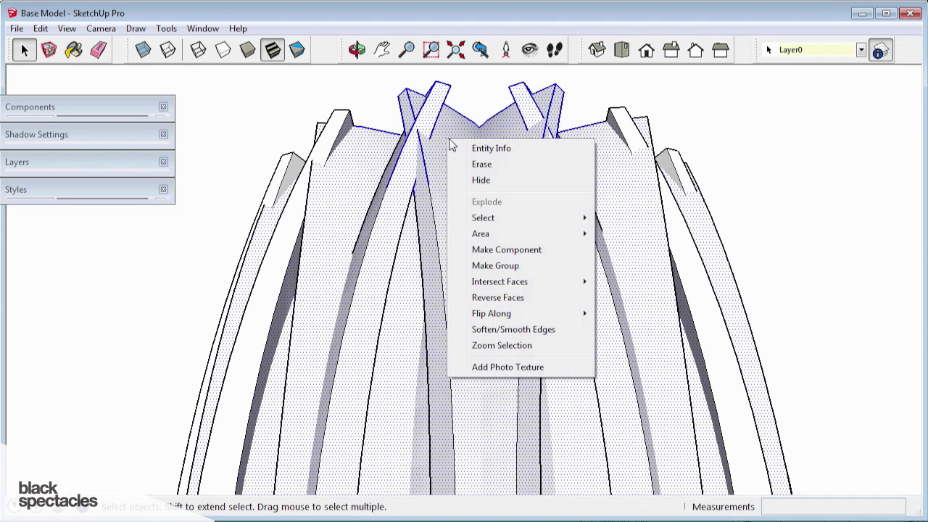
mouse_move(537, 285)
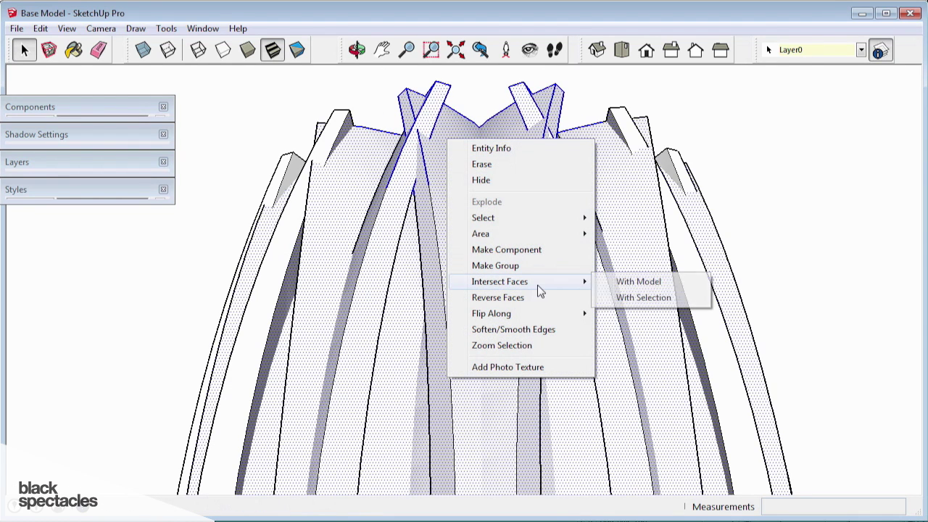
click(660, 297)
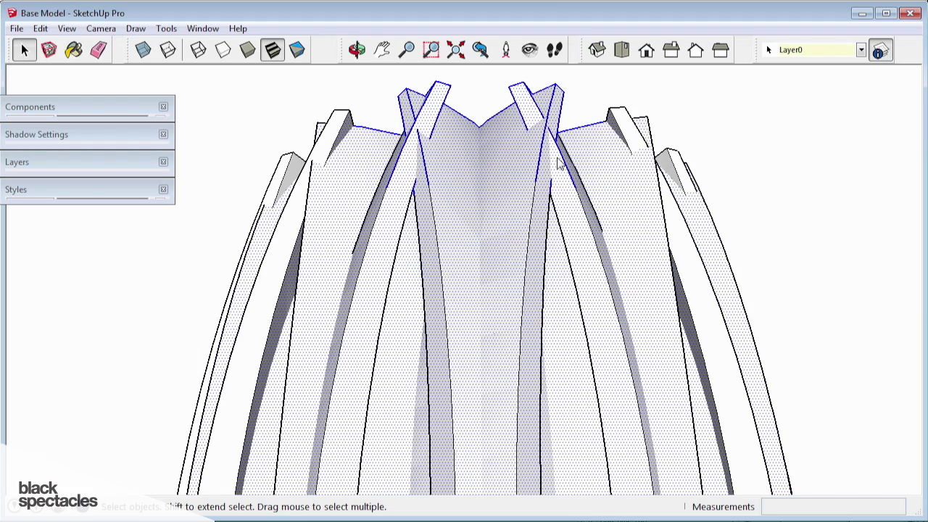
Delete the outer face and adjoining edges of the rib end projecting past the front crossing at the tower's top
middle_drag(448, 133, 461, 87)
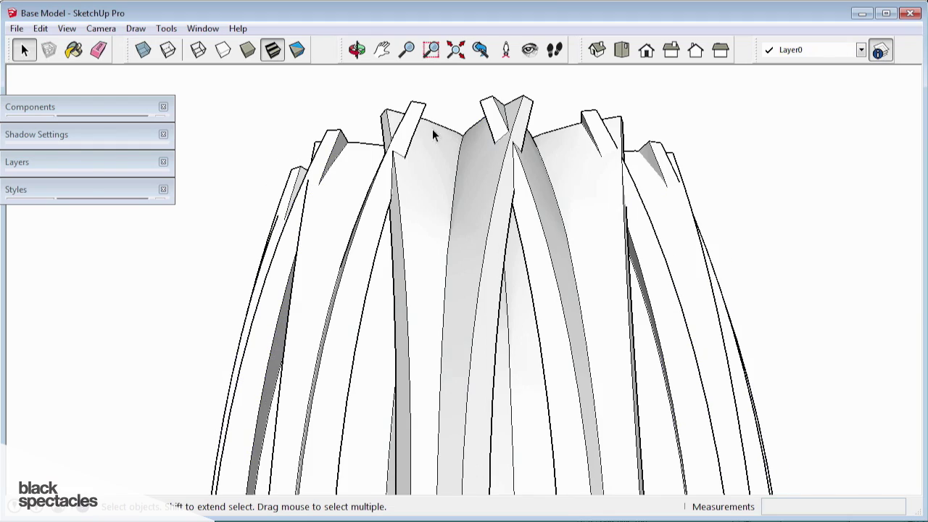
scroll(406, 126, up, 5)
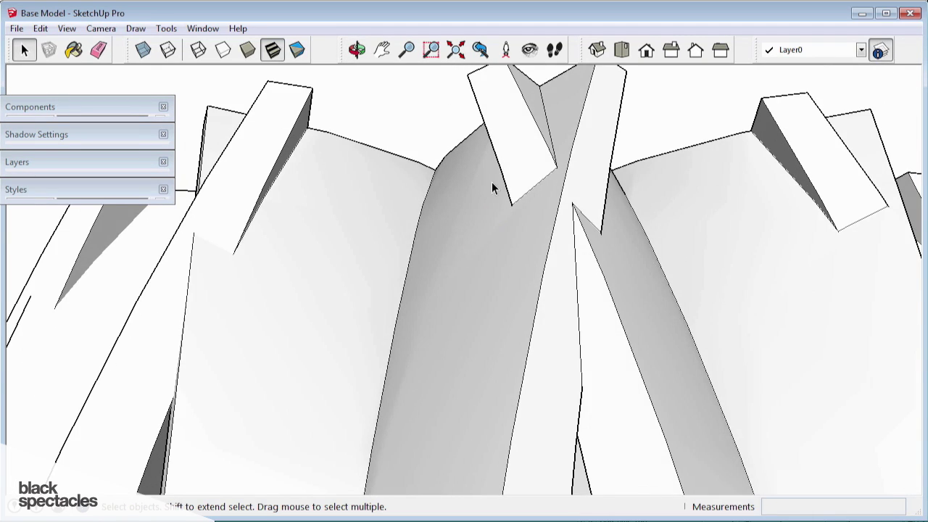
click(478, 122)
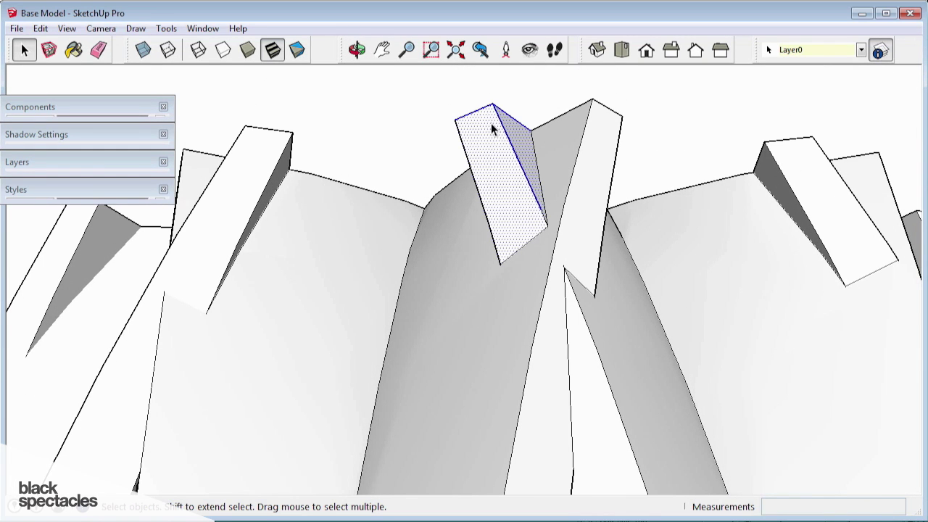
key(Delete)
middle_drag(492, 247, 497, 280)
scroll(497, 280, up, 1)
Erase the leftover edges of the removed rib end from the curved panel behind the front crossing
key(e)
mouse_move(502, 271)
mouse_down()
mouse_move(557, 235)
mouse_move(544, 232)
mouse_up()
mouse_move(545, 232)
middle_down()
mouse_move(517, 209)
mouse_move(510, 267)
middle_up()
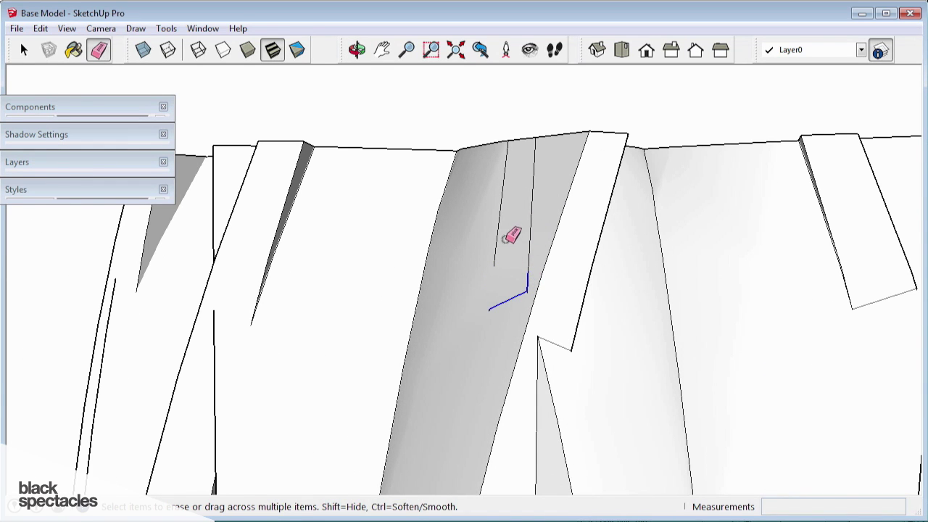
drag(506, 239, 537, 150)
scroll(538, 150, down, 1)
middle_drag(538, 150, 542, 200)
drag(542, 200, 528, 196)
scroll(538, 152, down, 1)
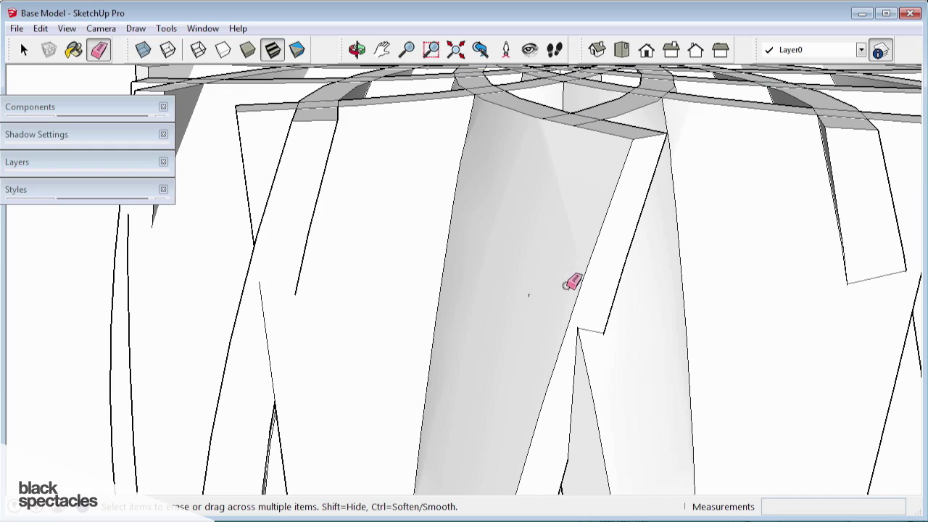
Erase the top and side edges of the next rib end projecting beyond its crossing at the tower's rim
scroll(510, 229, down, 3)
mouse_move(510, 227)
middle_down()
mouse_move(532, 208)
mouse_move(472, 235)
mouse_move(440, 279)
middle_up()
scroll(424, 229, up, 3)
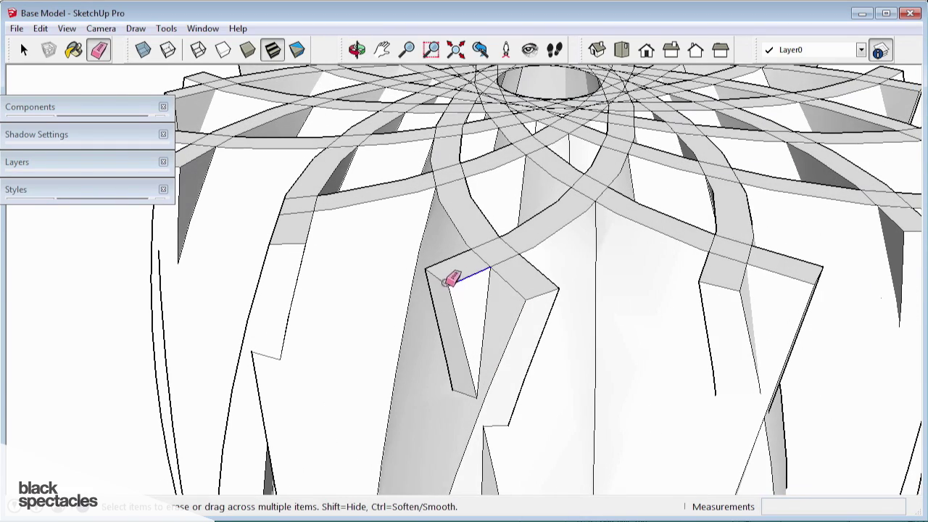
drag(451, 278, 436, 269)
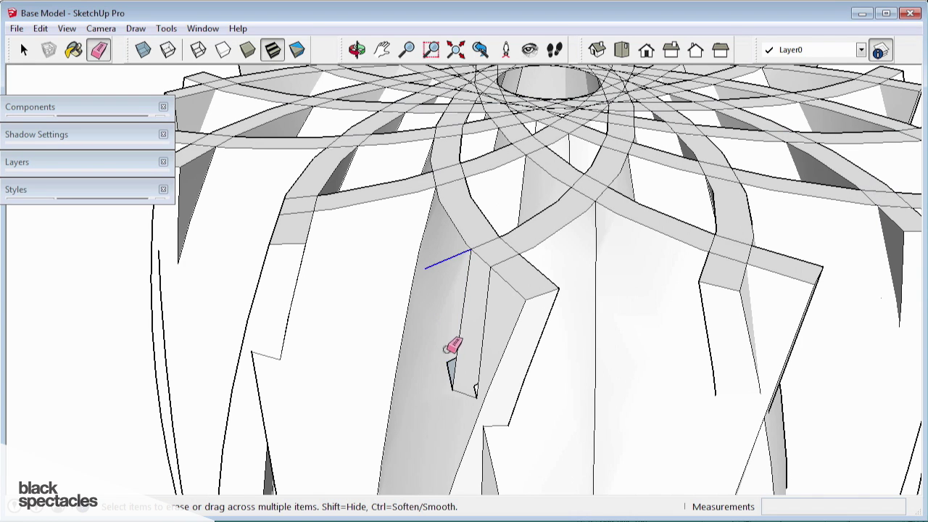
click(445, 370)
drag(464, 375, 464, 375)
scroll(461, 210, down, 8)
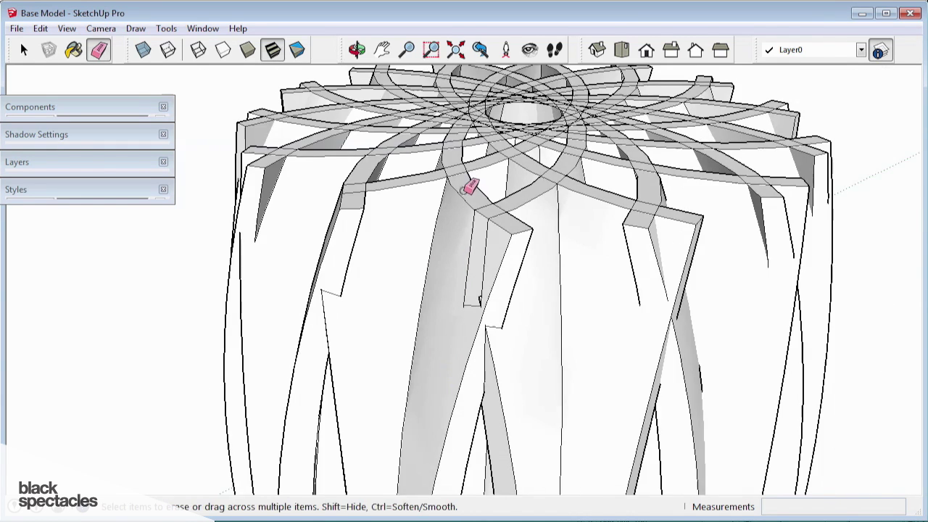
Inspect the trimmed rib crossings and the whole tower form from above and from the side
middle_drag(491, 141, 519, 123)
key(space)
scroll(522, 129, down, 3)
middle_drag(548, 165, 551, 172)
scroll(551, 172, up, 5)
key(space)
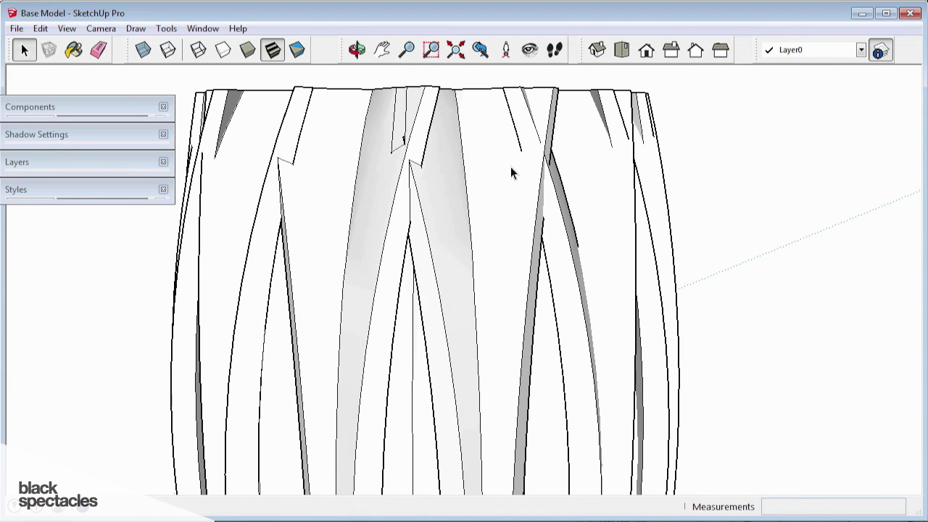
scroll(424, 190, up, 1)
click(411, 281)
scroll(414, 276, down, 1)
middle_drag(426, 237, 461, 301)
scroll(512, 181, down, 2)
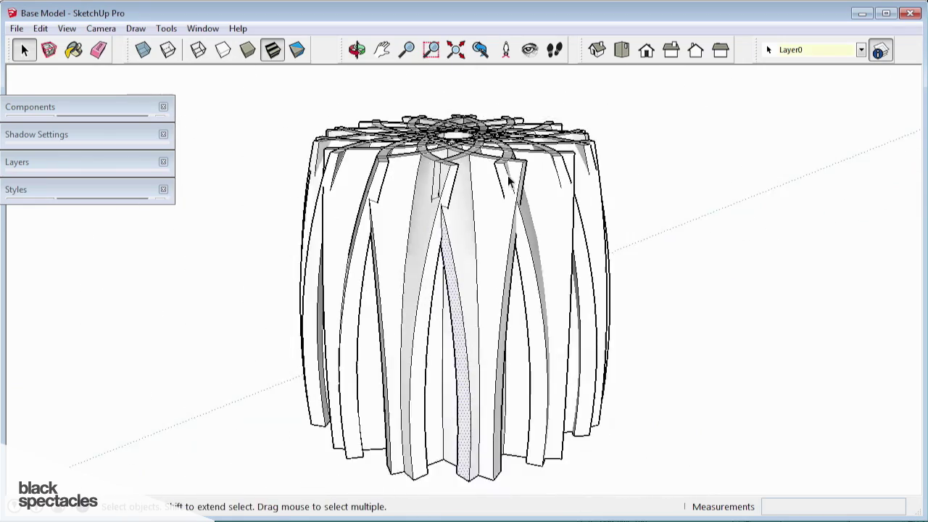
middle_drag(513, 183, 490, 166)
scroll(585, 128, down, 5)
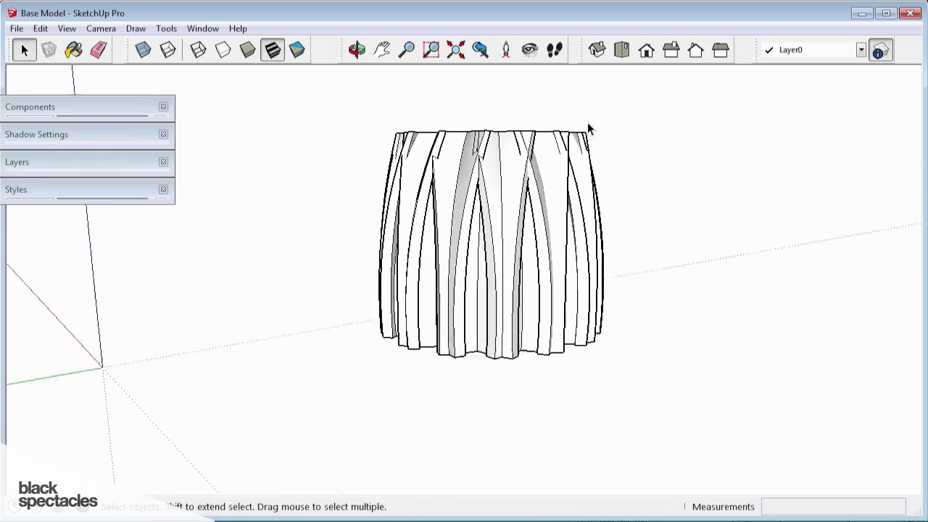